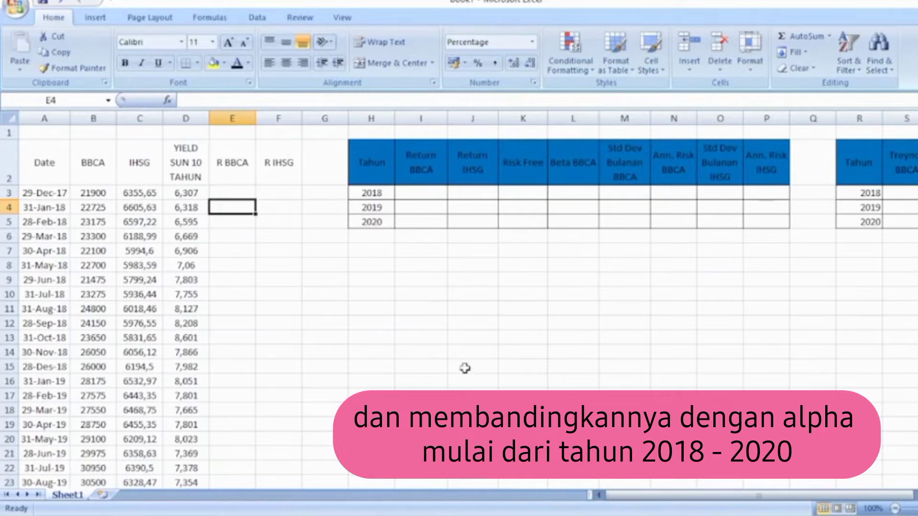
Calculate the January 2018 monthly BBCA return in E4 with the formula =B4/B3-1
scroll(102, 306, down, 4)
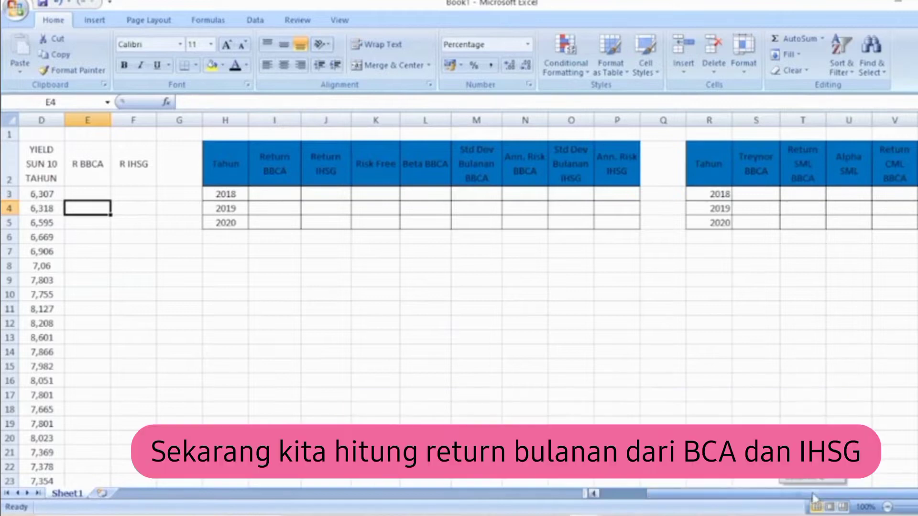
scroll(504, 390, left, 3)
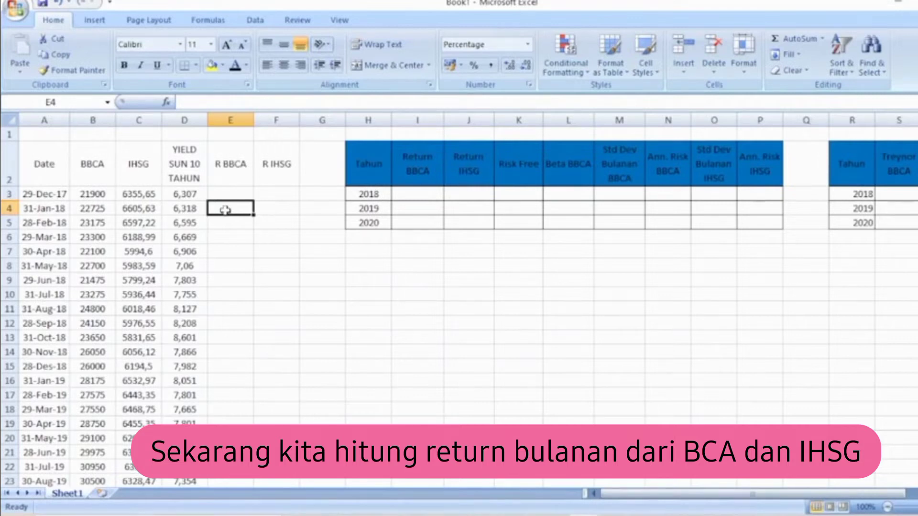
text(=)
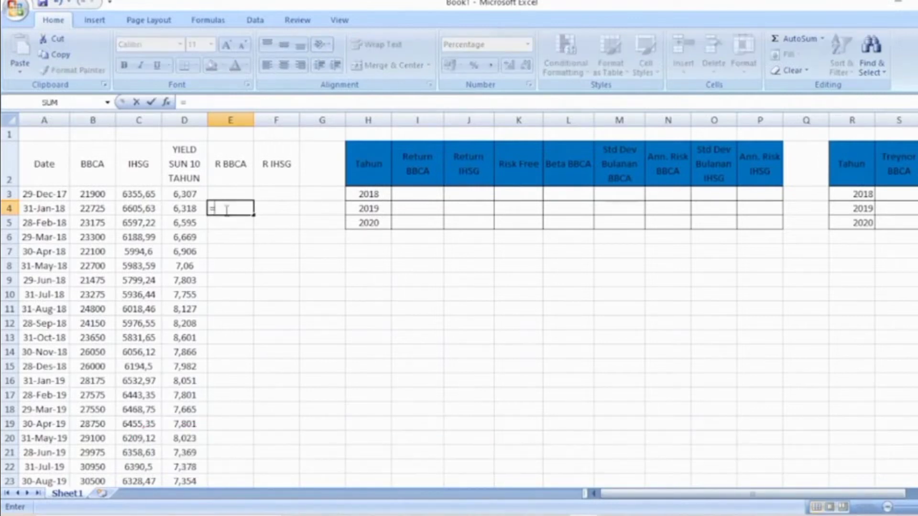
click(93, 209)
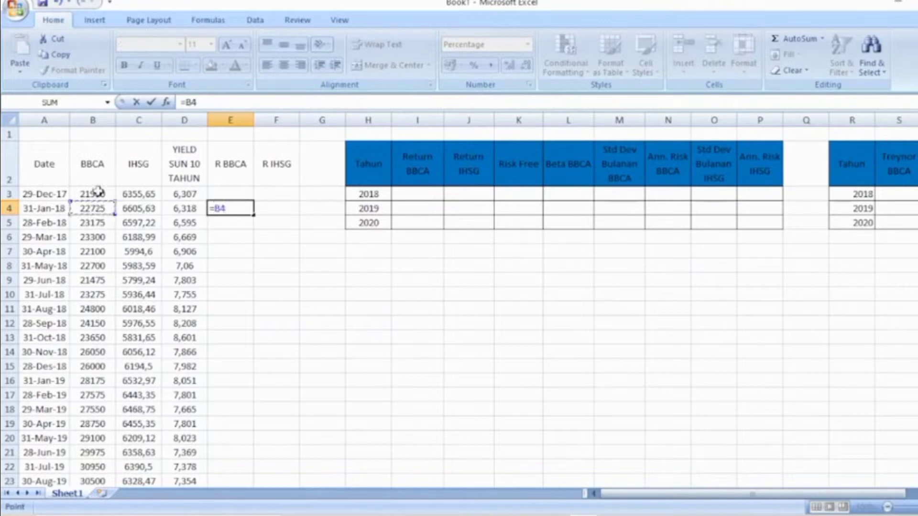
text(/)
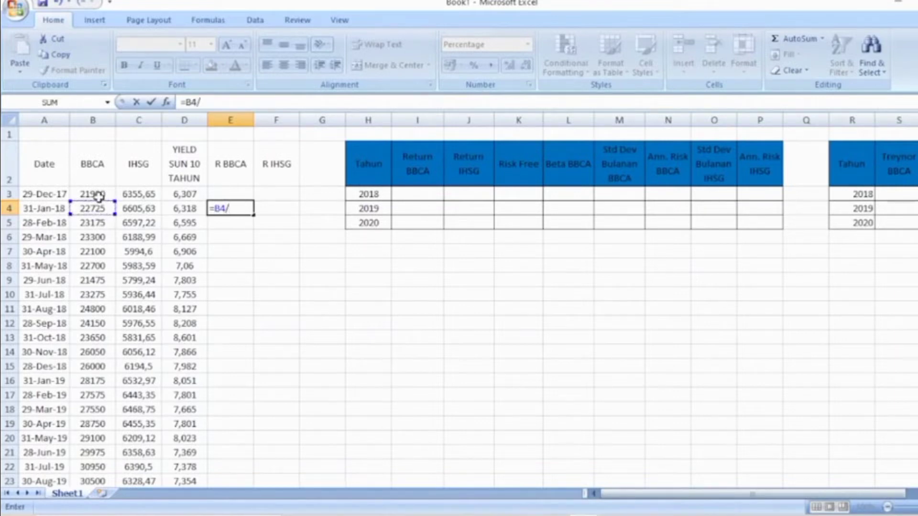
click(98, 196)
text(-1)
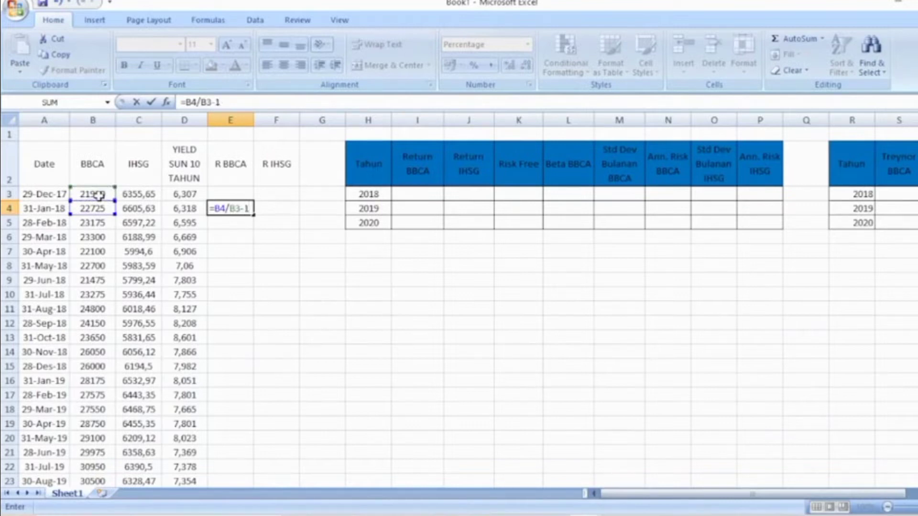
key(Return)
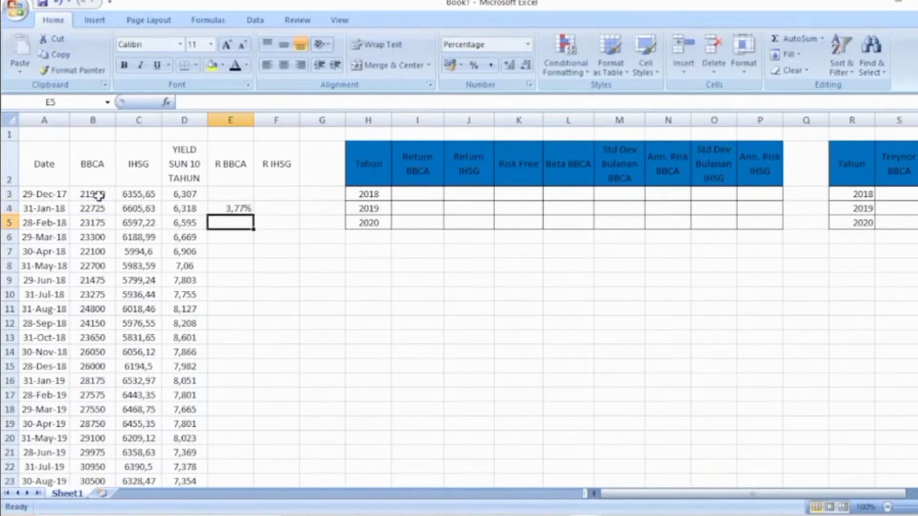
Fill the monthly return formula from E4 across to the R IHSG column and down to row 39
click(242, 209)
drag(253, 215, 292, 460)
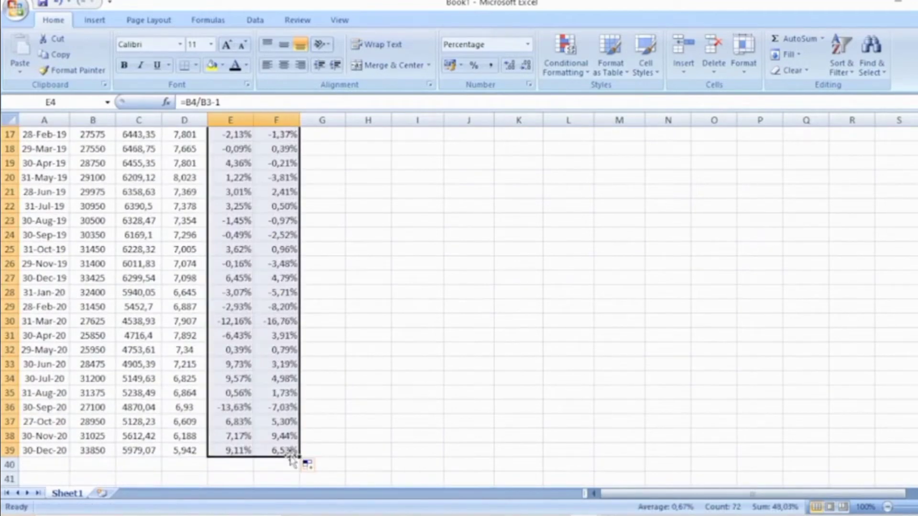
scroll(153, 306, up, 5)
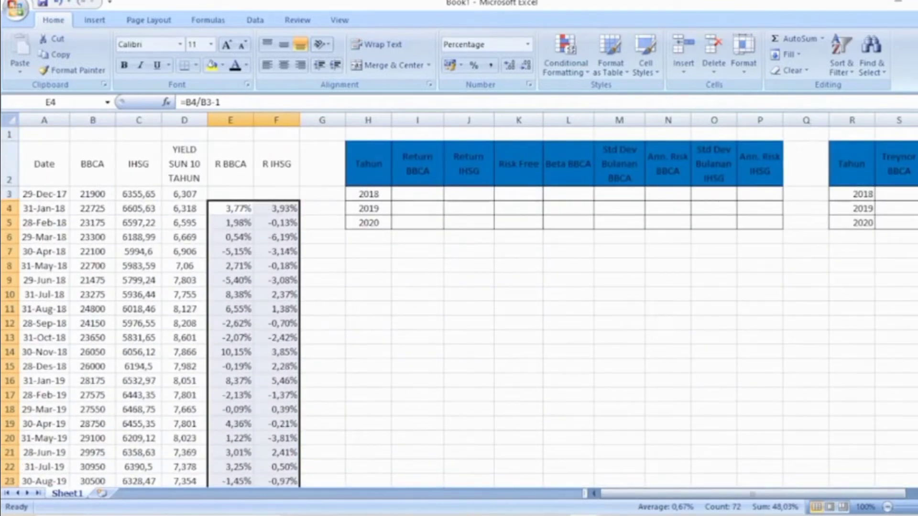
Calculate BBCA's annual returns for 2018 to 2020 in I3:I5 from year-end prices, using =B15/B3-1, =B27/B15-1 and =B39/B27-1
click(422, 195)
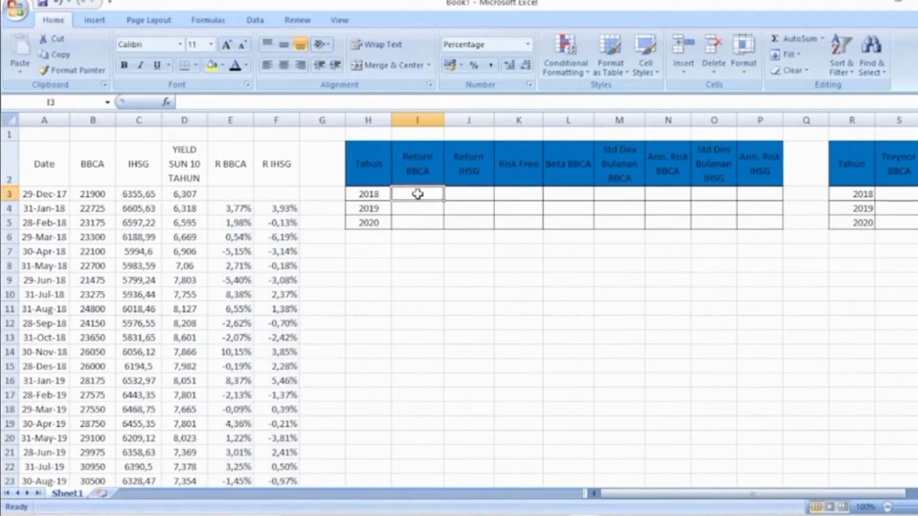
text(=)
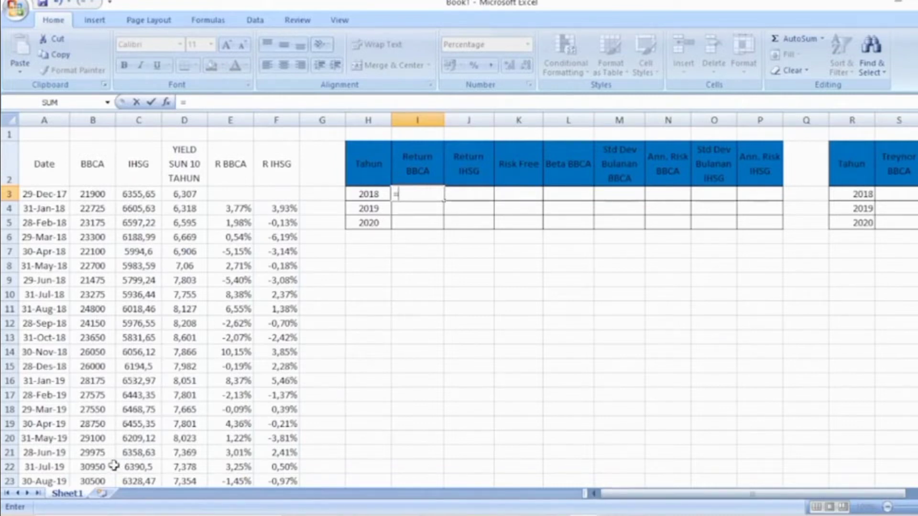
click(98, 366)
text(/)
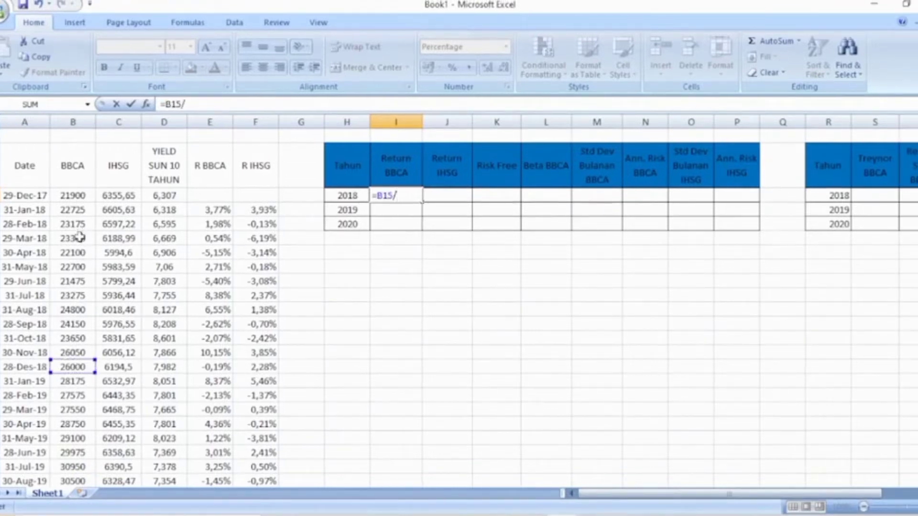
click(78, 197)
text(-1)
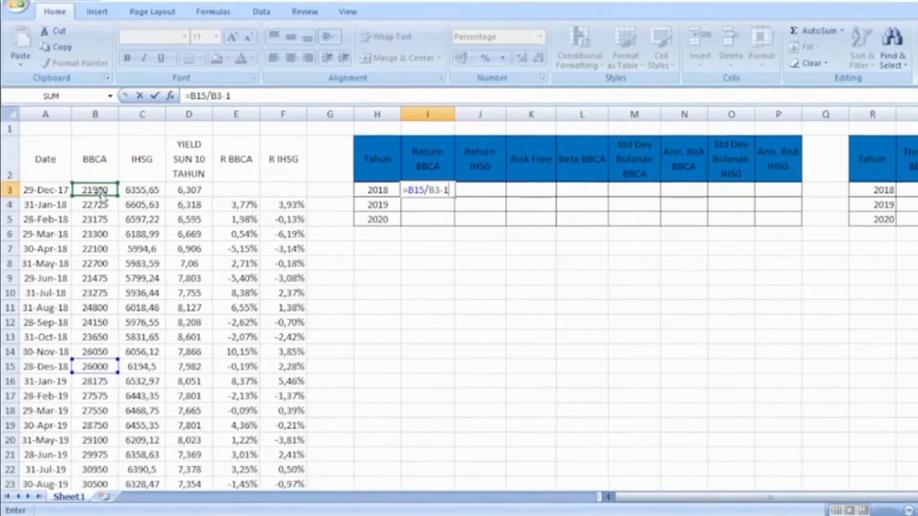
key(Return)
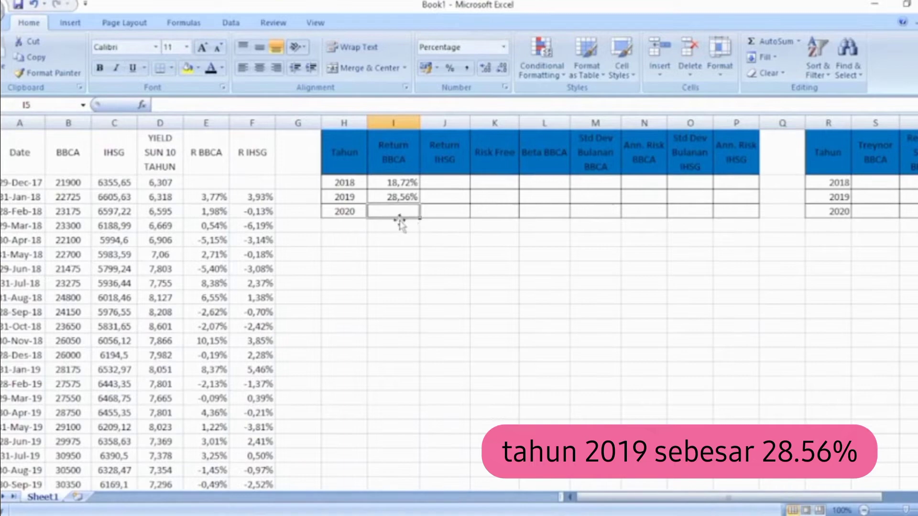
text(=)
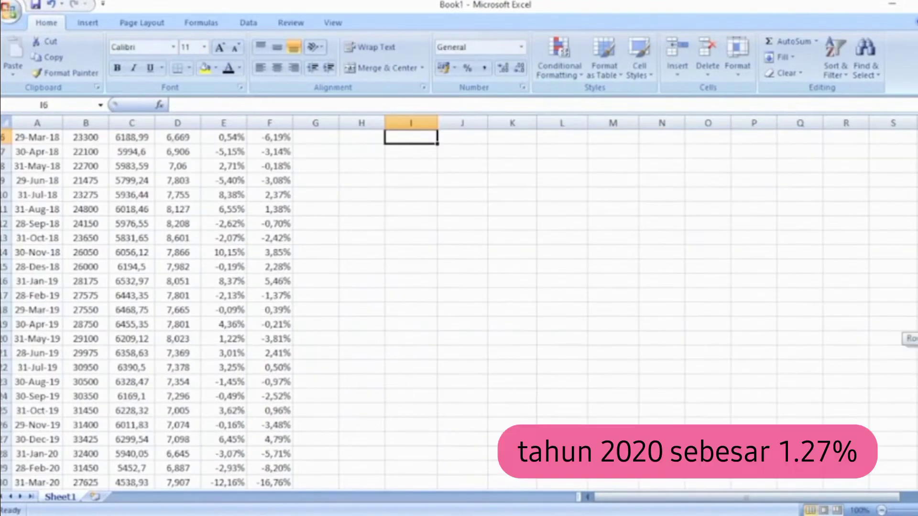
scroll(459, 287, up, 2)
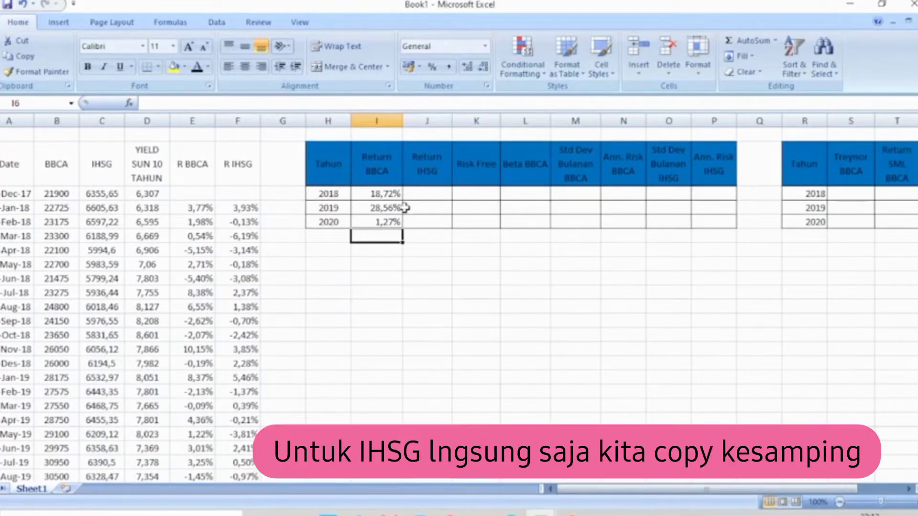
Copy the BBCA annual return formulas in I3:I5 across to the Return IHSG column and check each year's formula
click(388, 193)
drag(397, 192, 456, 230)
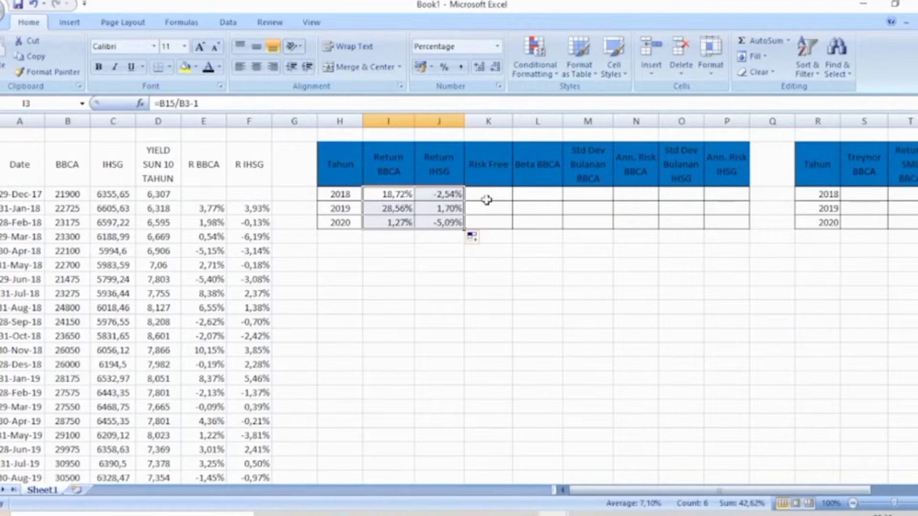
click(442, 262)
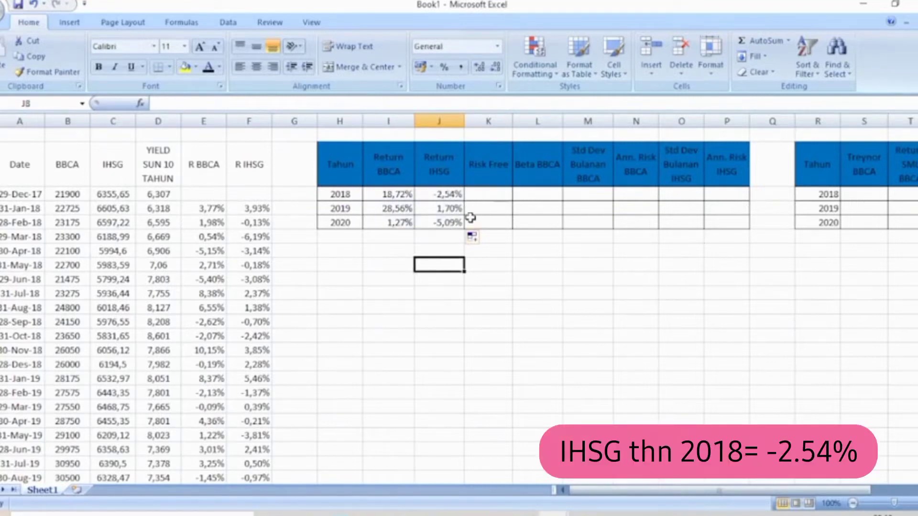
click(447, 194)
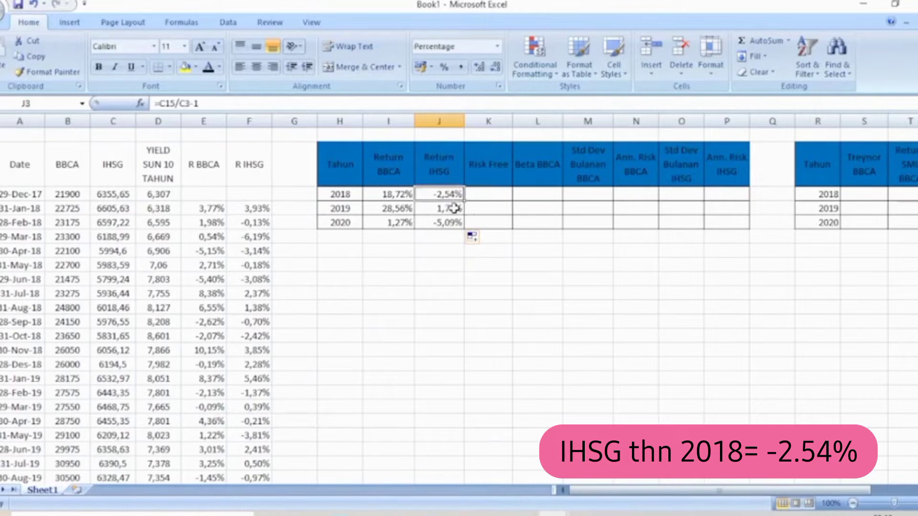
click(453, 209)
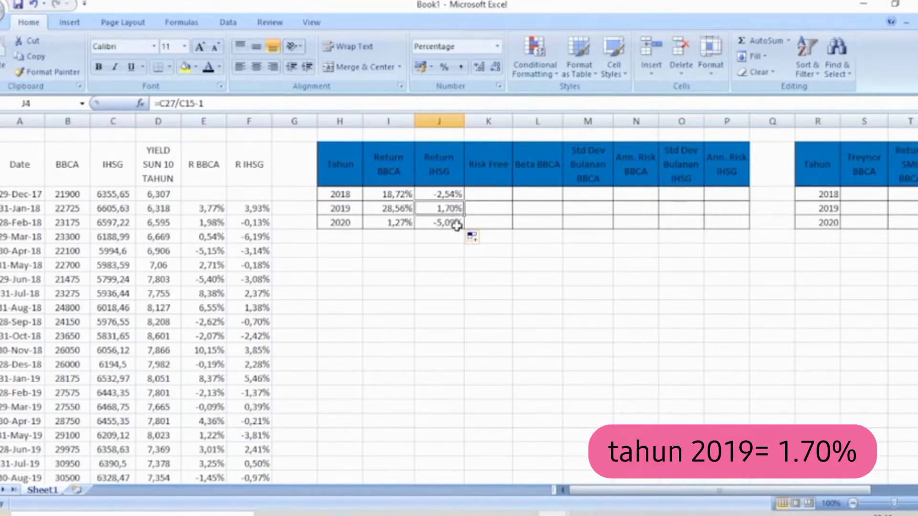
click(456, 224)
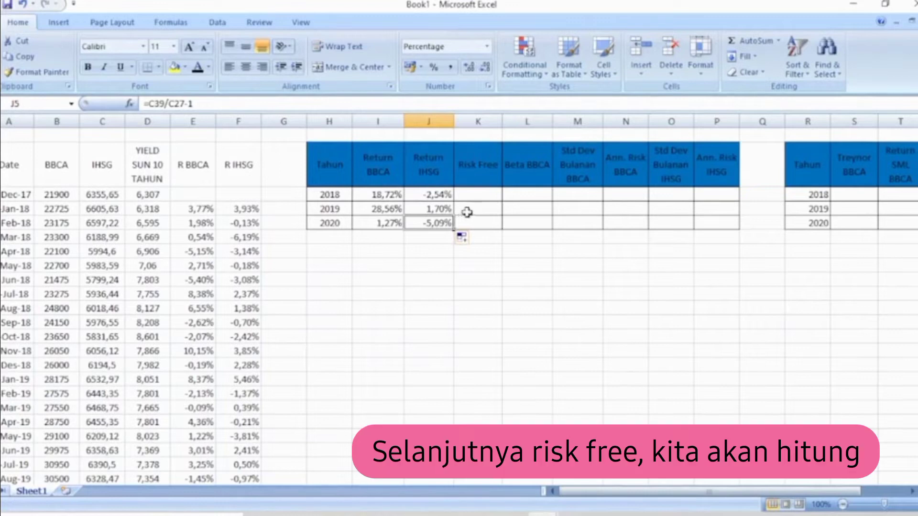
Calculate the 2018 to 2020 risk-free rates in K3:K5 as each year's average yield divided by 100, with =avg(D4:D15)/100 for 2018
click(473, 193)
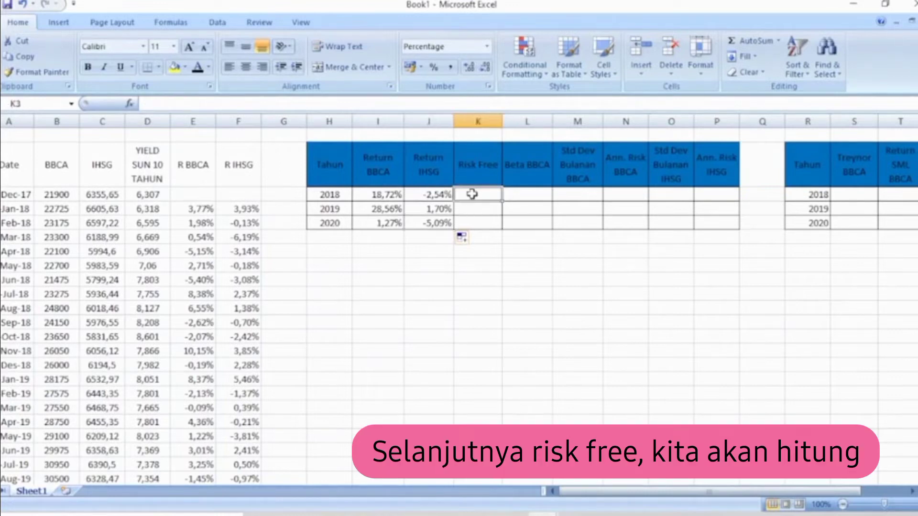
text(=avg)
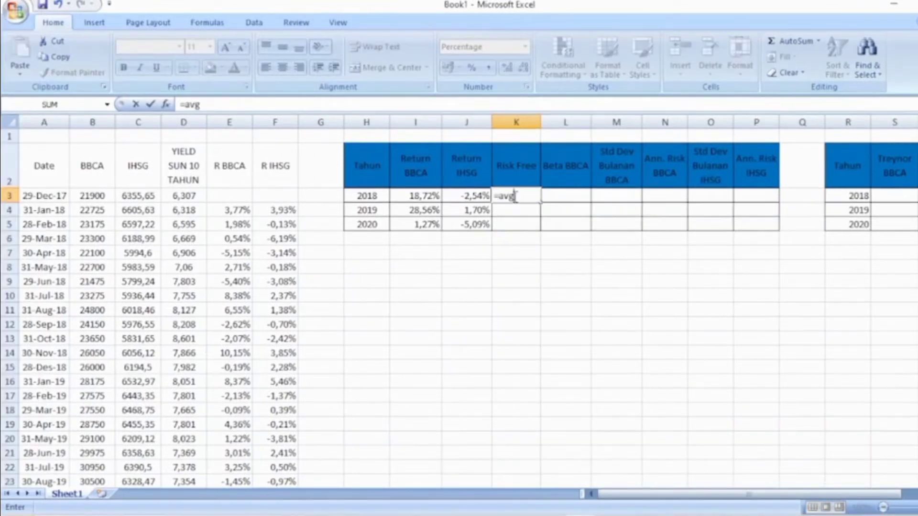
text(()
click(190, 207)
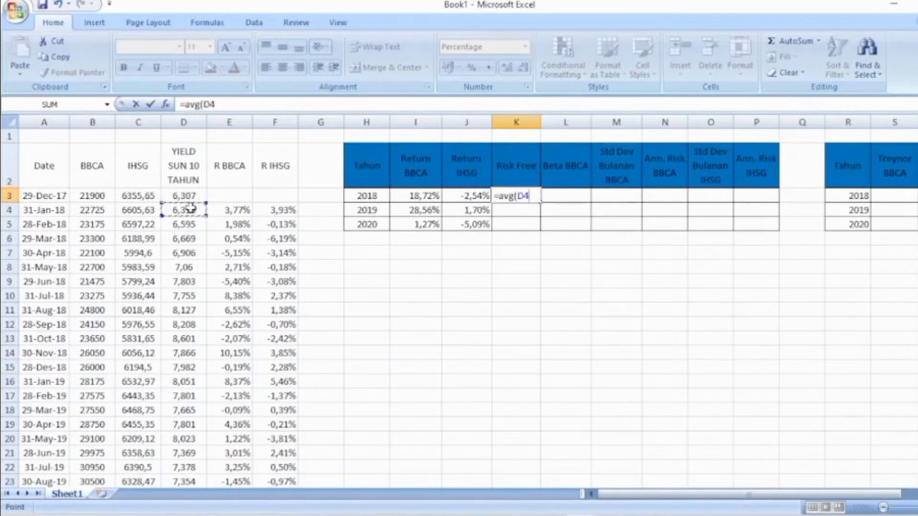
drag(191, 208, 167, 368)
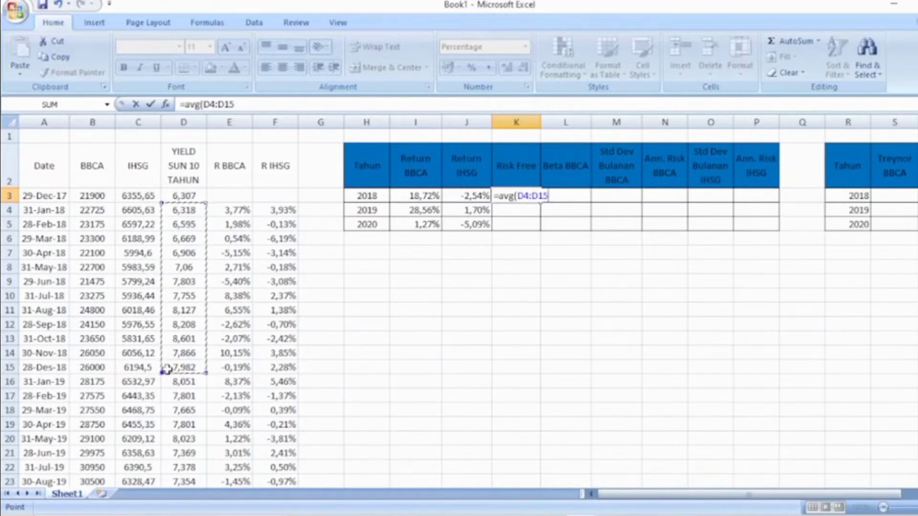
text()/100)
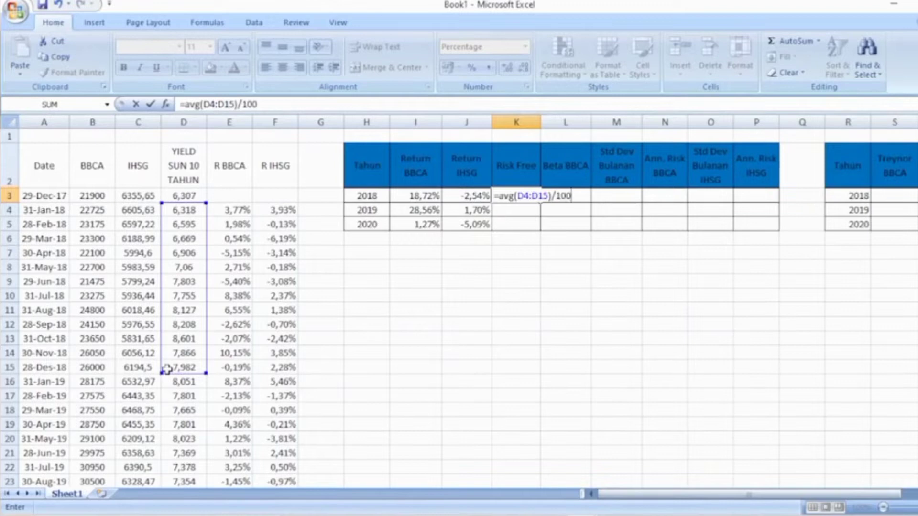
key(Return)
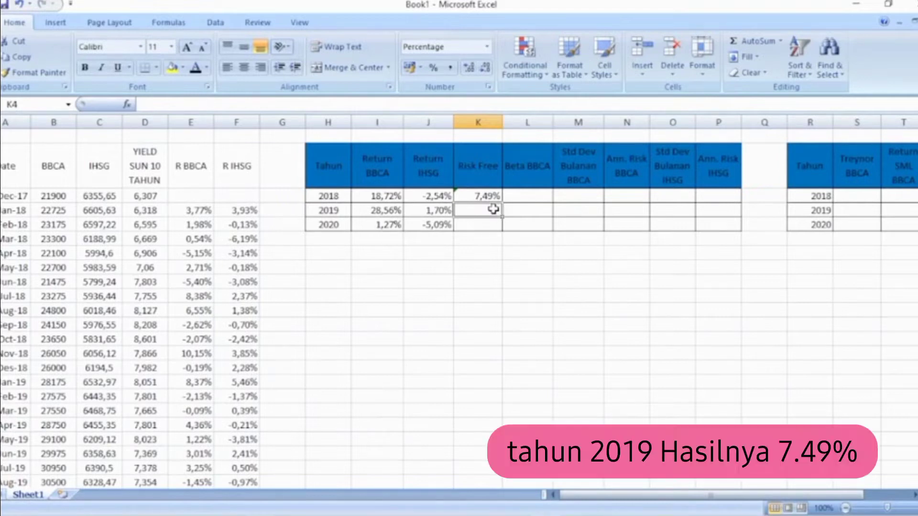
text(=)
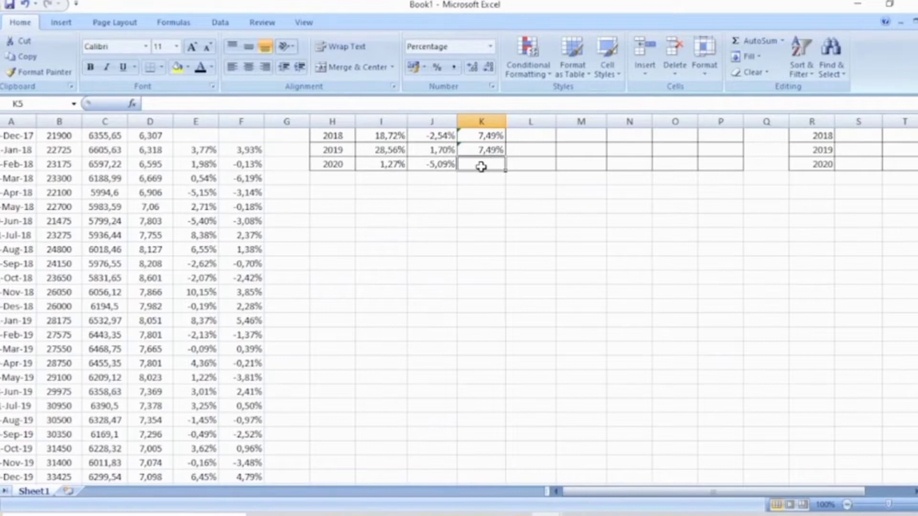
text(=)
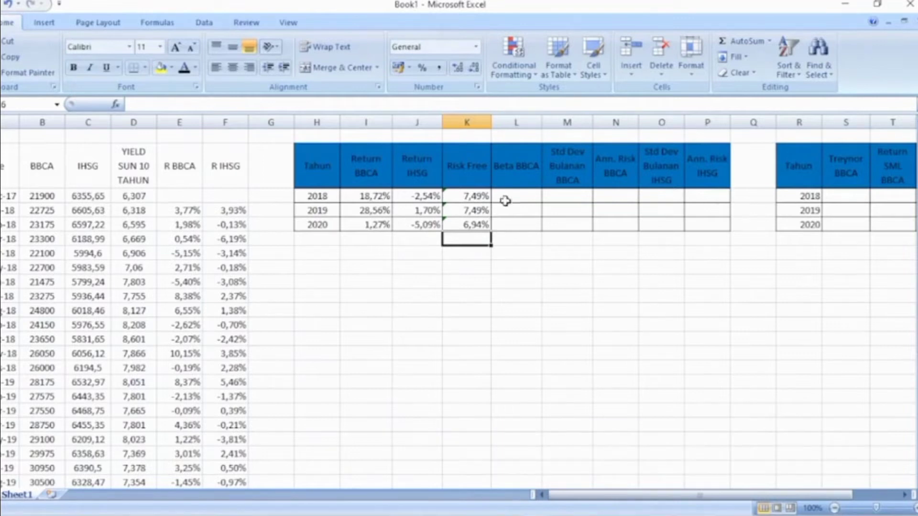
Calculate the 2018 BBCA beta in L3 with the formula =slope(E4:E15;F4:F15)
click(517, 192)
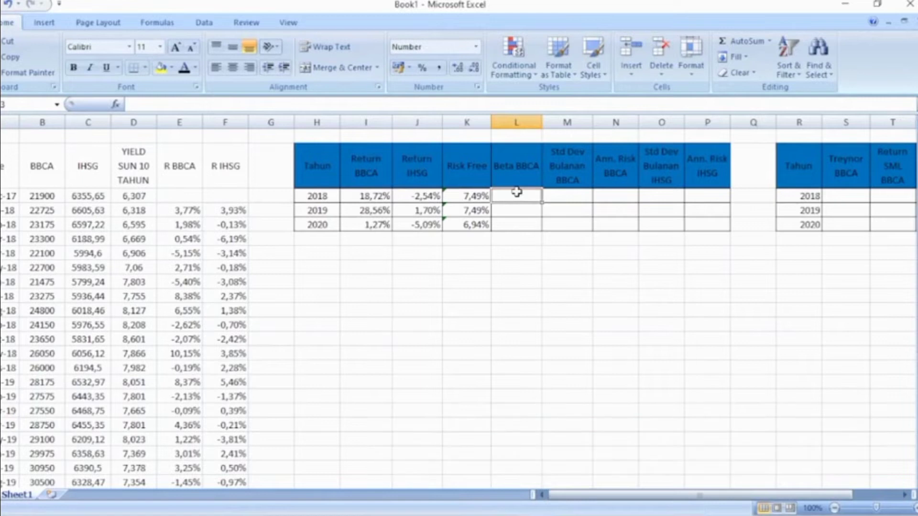
text(=slope()
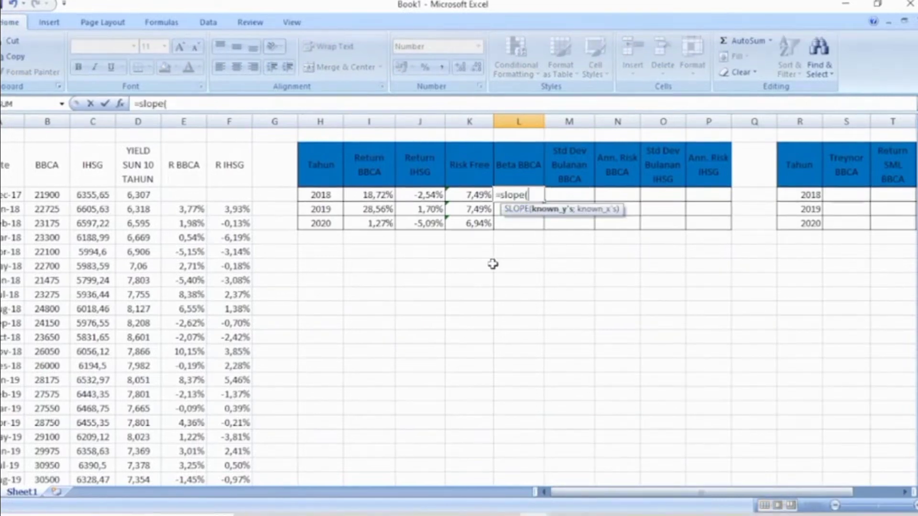
drag(184, 209, 183, 366)
text(;)
drag(229, 209, 239, 365)
text())
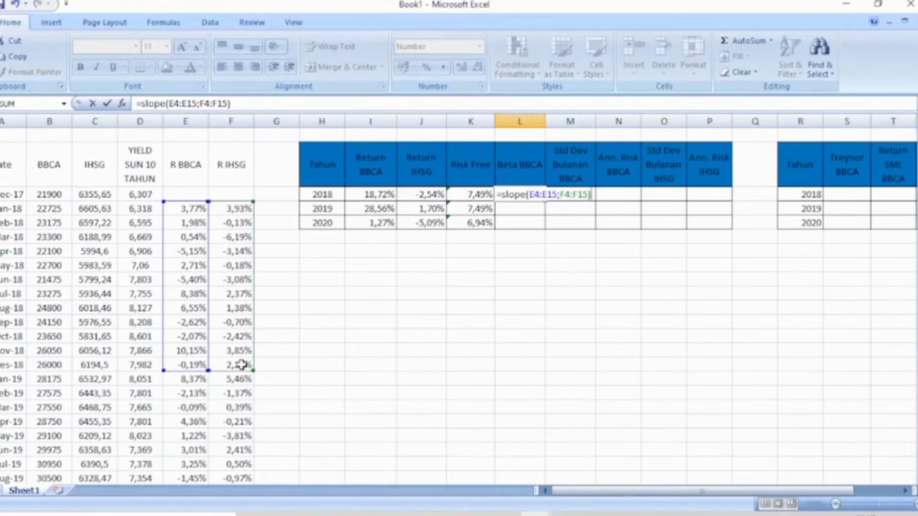
key(Return)
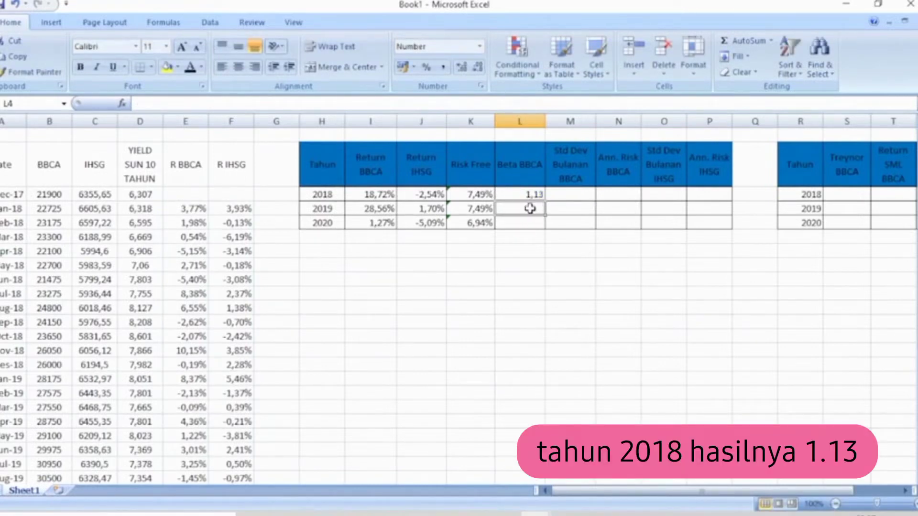
Calculate the 2019 and 2020 BBCA betas in L4:L5 with =slope(E16:E27;F16:F27) and =slope(E28:E39;F28:F39)
text(=slope(E16:E27;F16:F27)
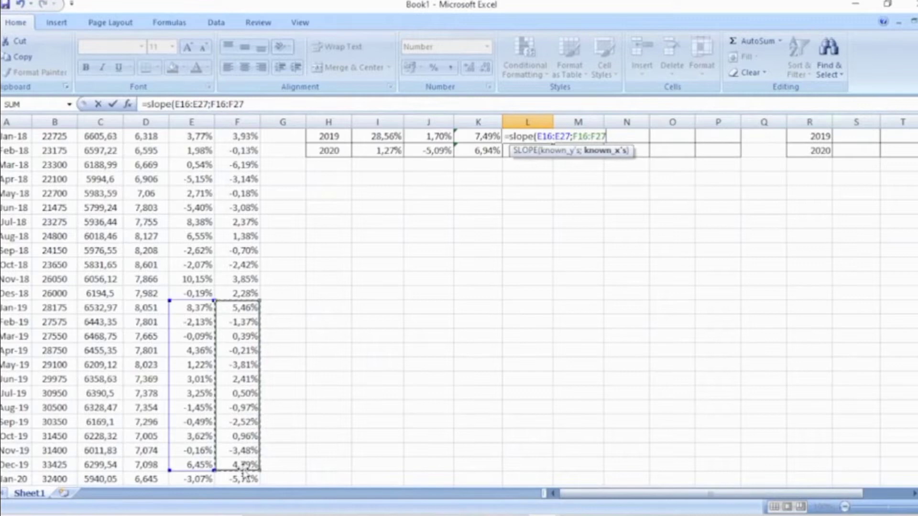
text())
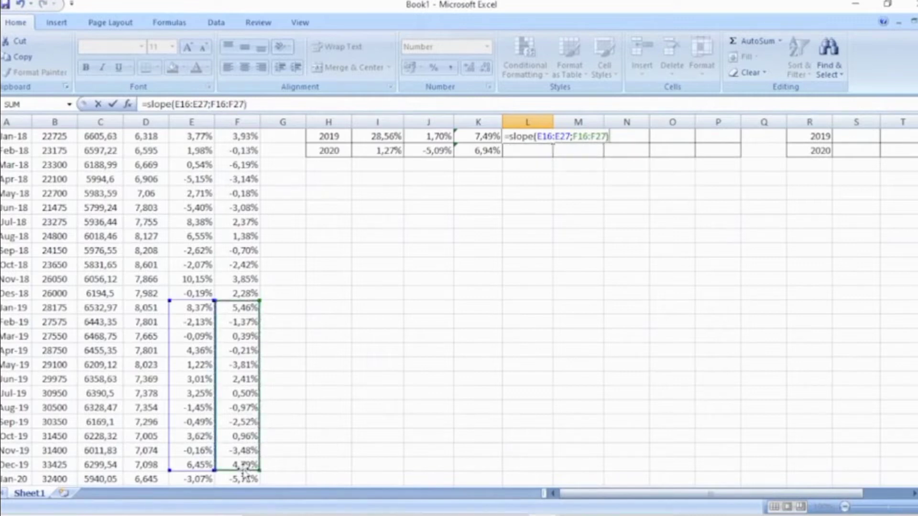
key(Return)
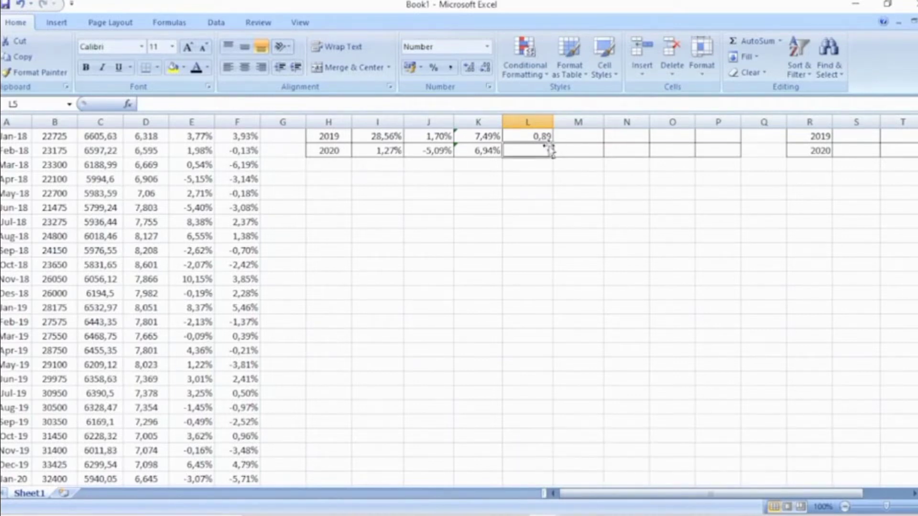
text(=slope(E28:E39;F28:F39)
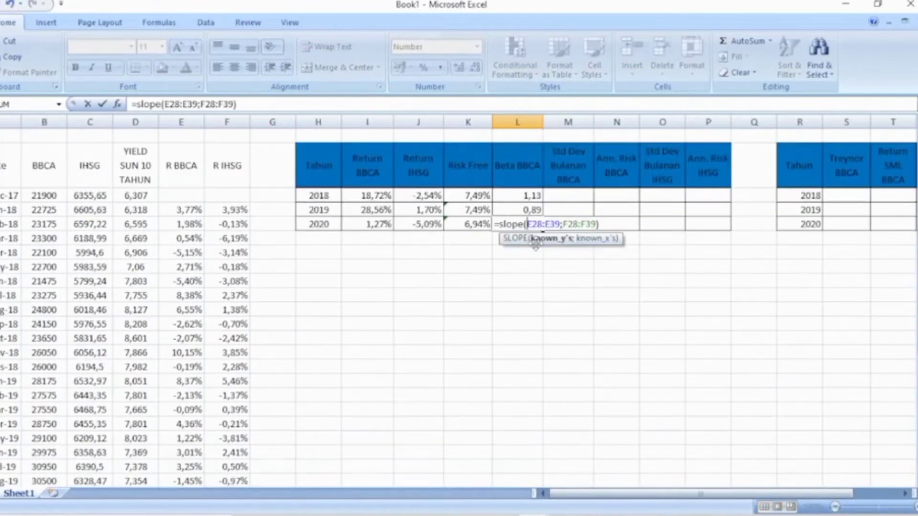
key(Return)
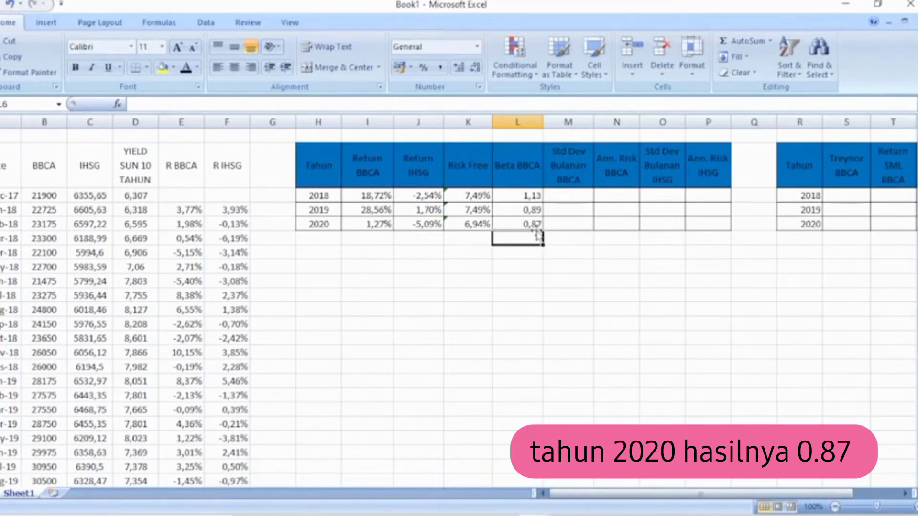
click(534, 223)
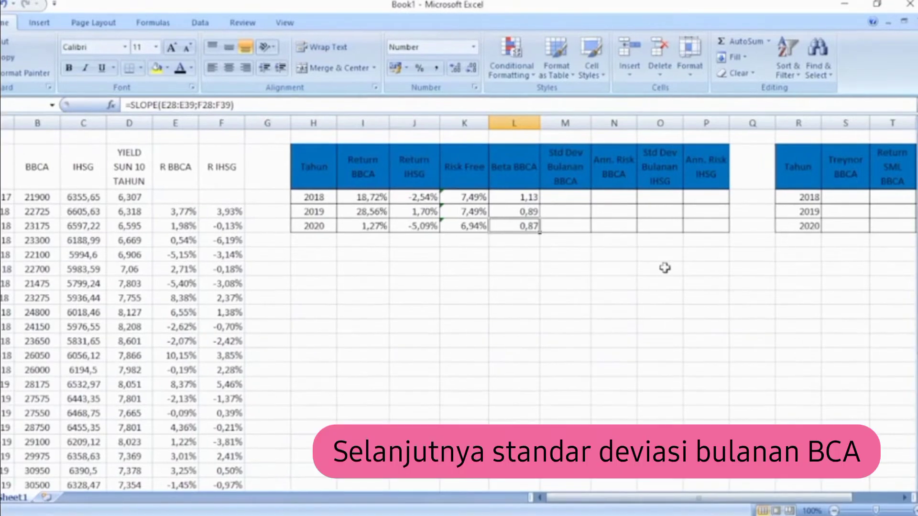
Calculate BBCA's monthly standard deviation for 2018 to 2020 in M3:M5 from each year's monthly returns, using =stdeva(E4:E15) for 2018
click(579, 195)
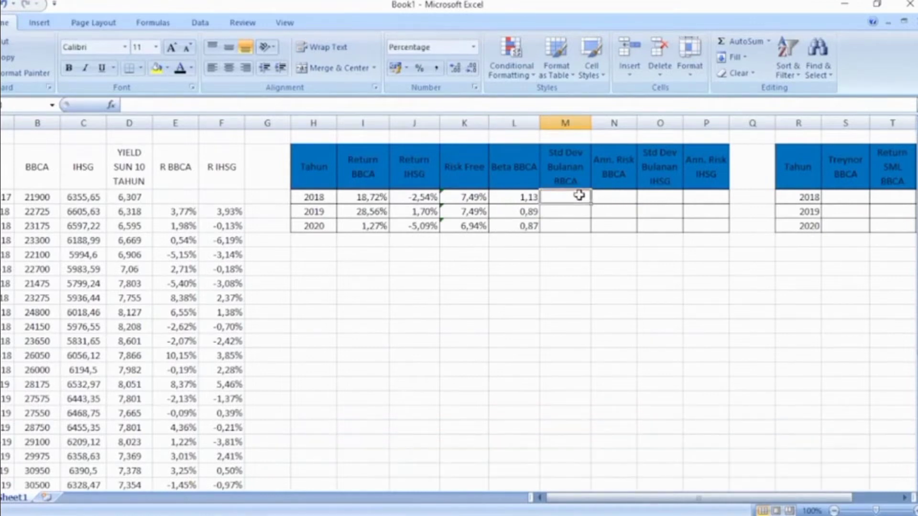
text(=stdeva(E4:E15)
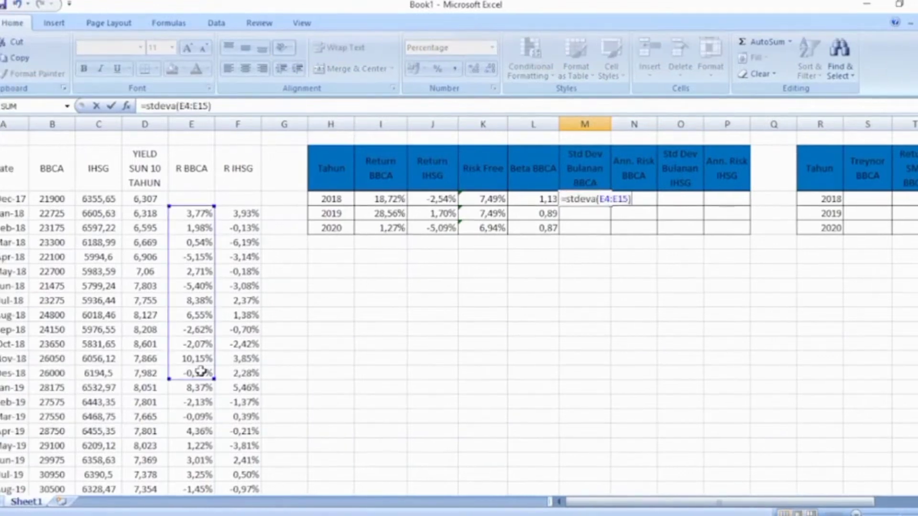
key(Return)
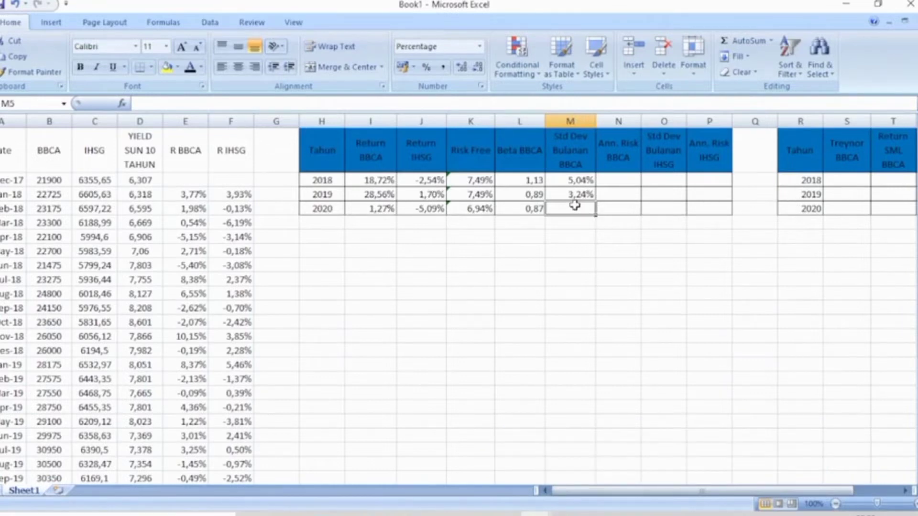
text(=)
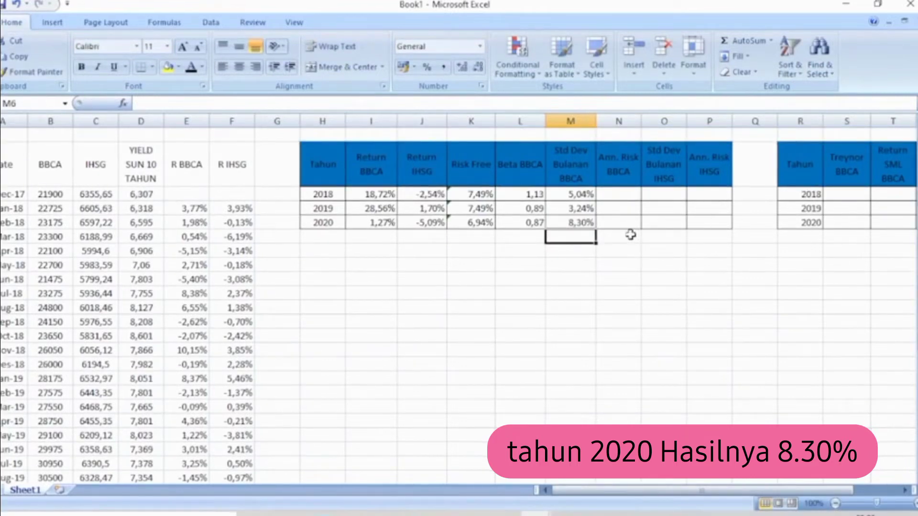
Calculate BBCA's 2018 annualized risk in N3 by multiplying the monthly standard deviation by the square root of 12, with =M3*12^,5
click(613, 190)
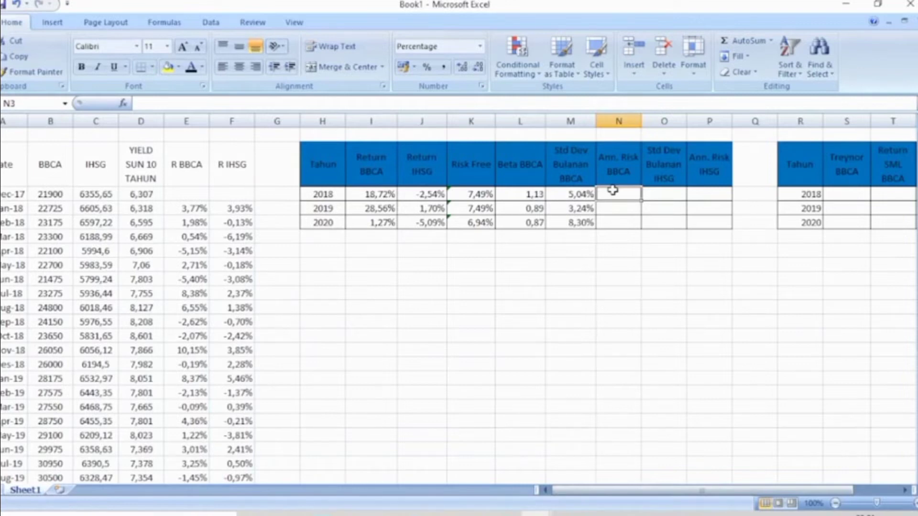
text(=)
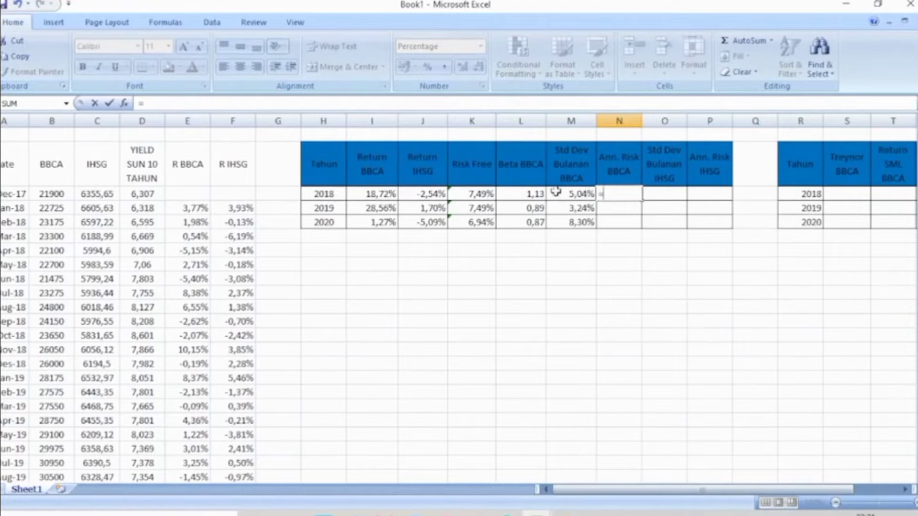
click(567, 196)
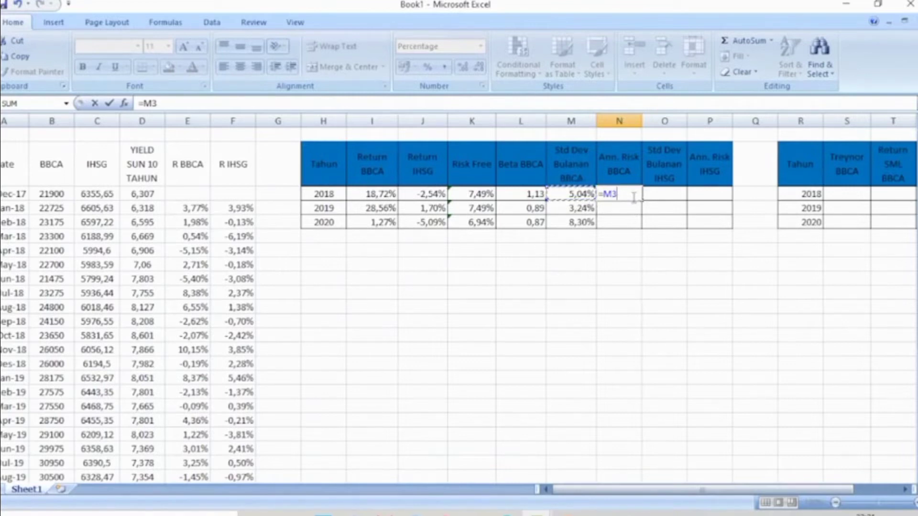
text(*)
text(12)
text(^)
text(,)
text(0)
key(BackSpace)
text(5)
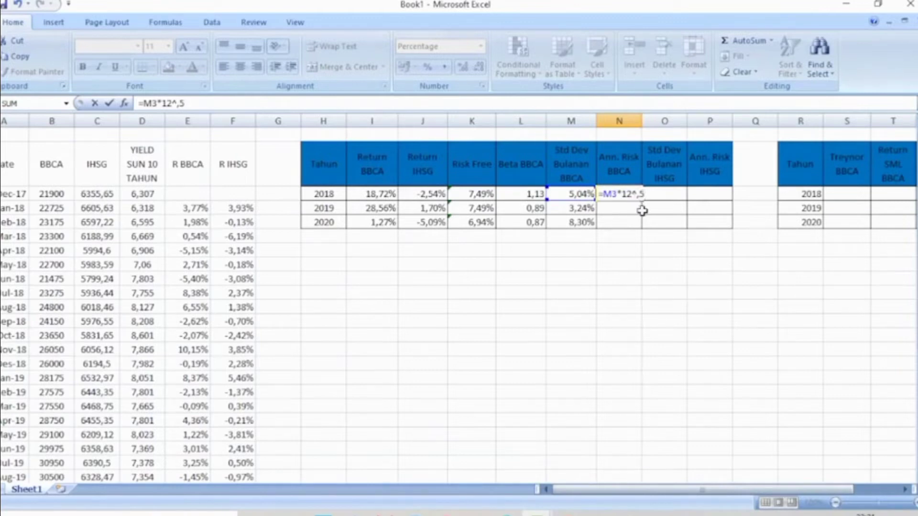
key(Return)
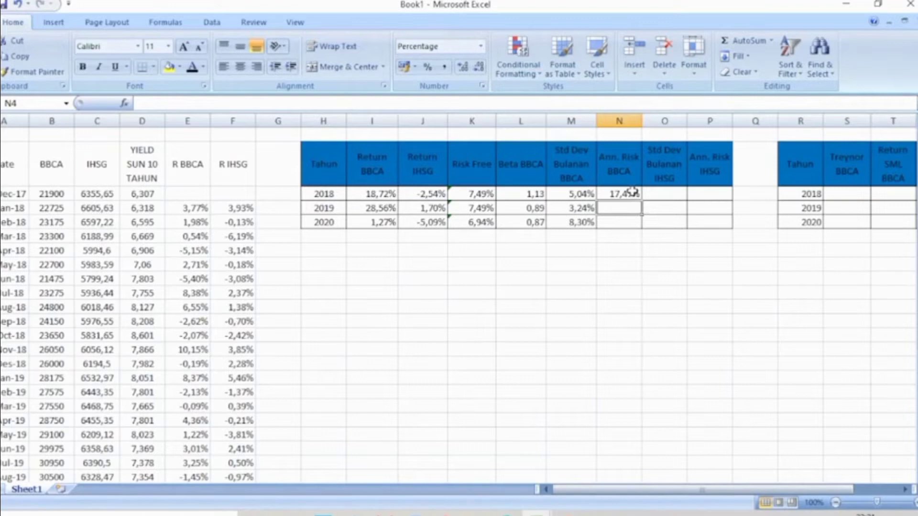
Fill the BBCA annualized risk formula from N3 down to N5 and check the 2019 and 2020 formulas
click(633, 191)
drag(642, 201, 639, 222)
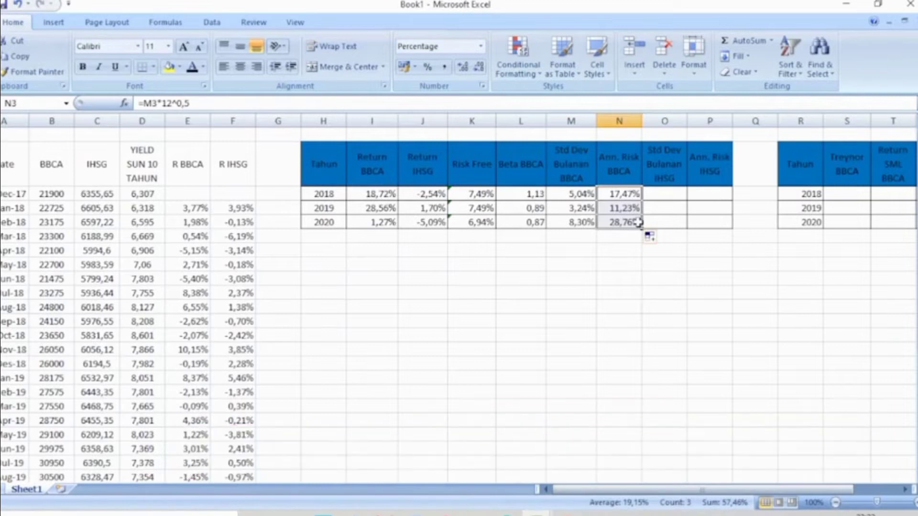
click(621, 211)
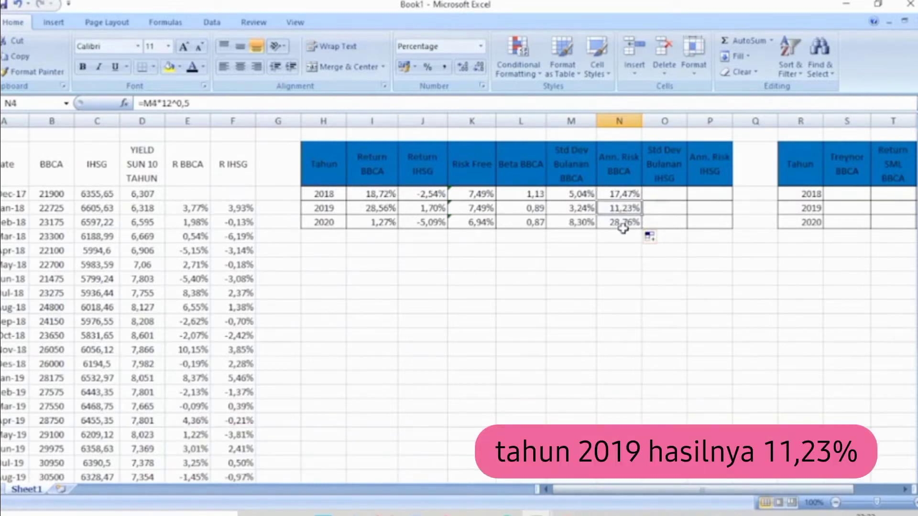
click(622, 224)
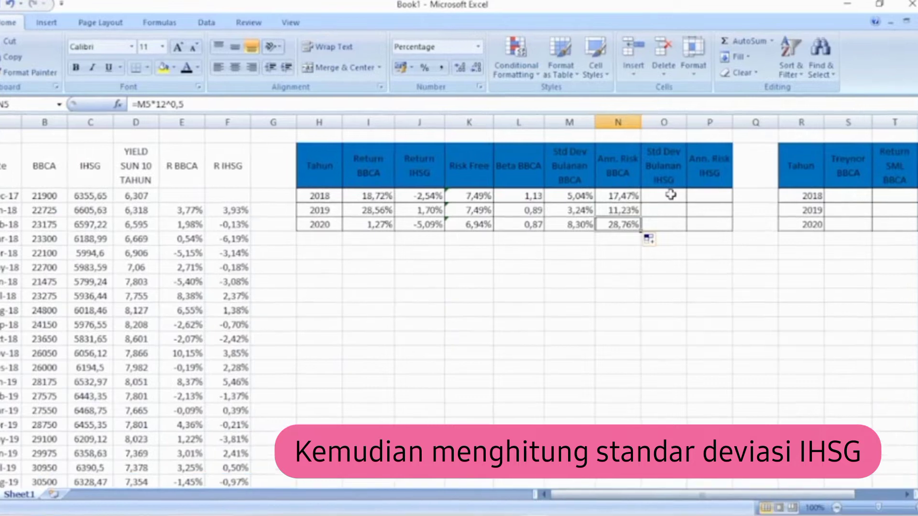
Calculate the IHSG monthly standard deviation for 2018 to 2020 in O3:O5 from each year's monthly returns, using =stdeva(F4:F15) for 2018
click(670, 194)
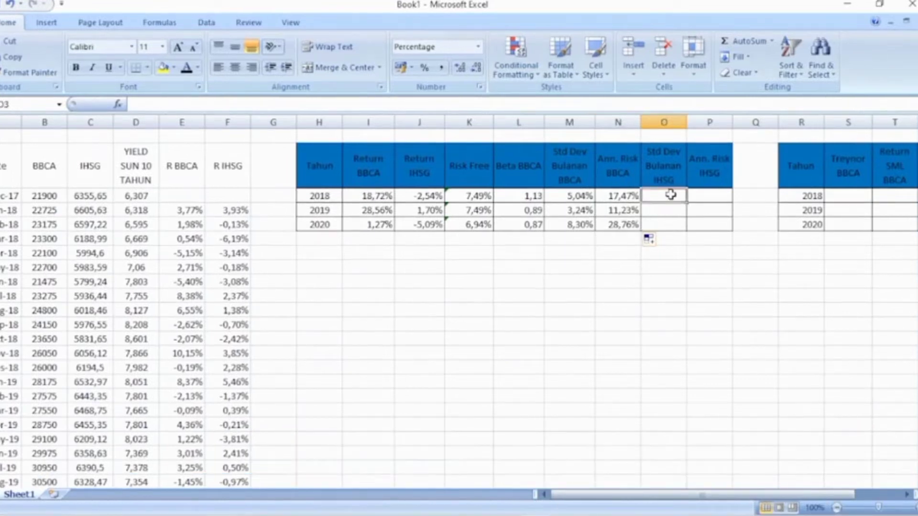
text(=)
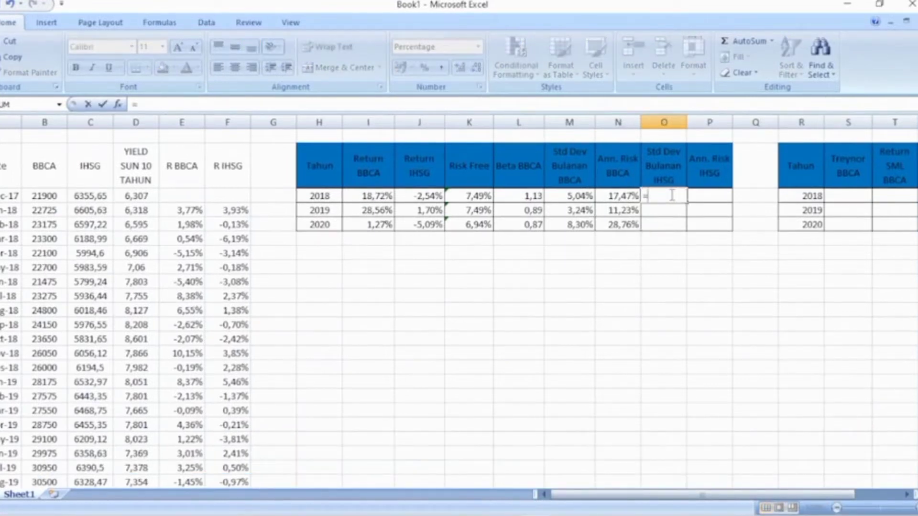
text(stdeva)
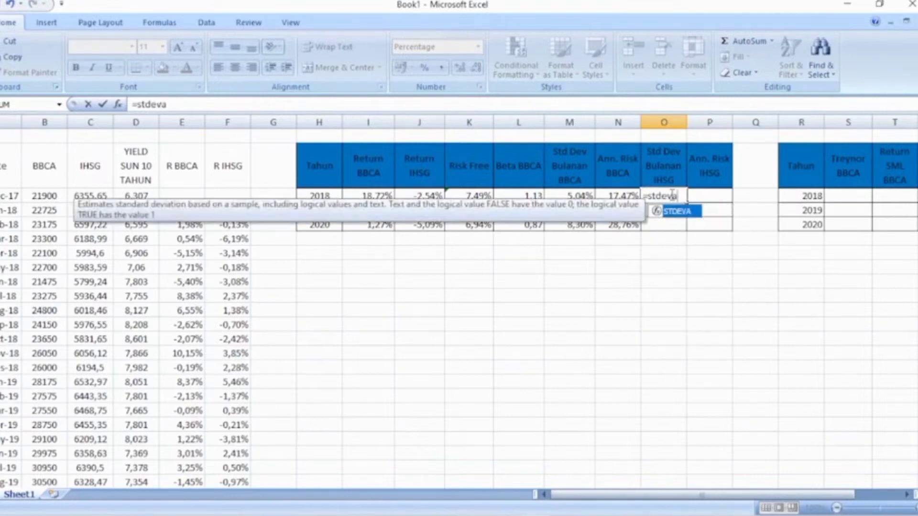
text(()
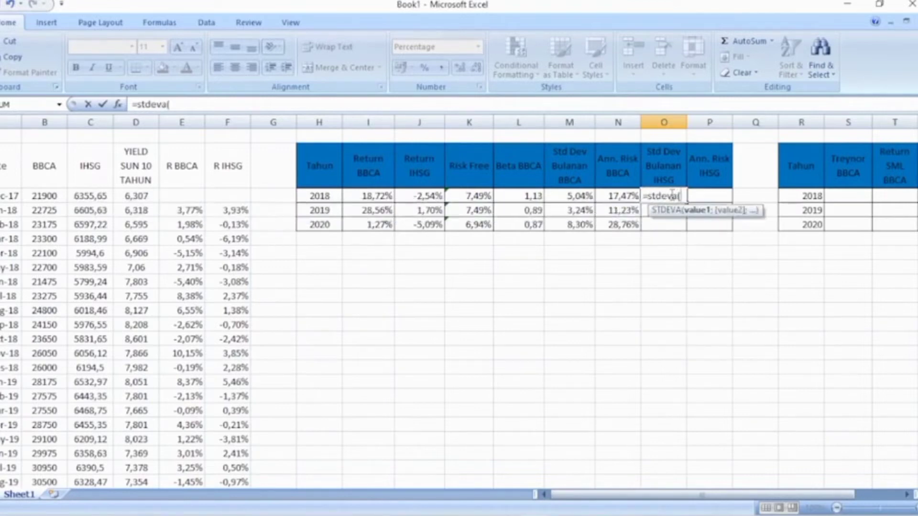
click(238, 211)
drag(237, 211, 233, 366)
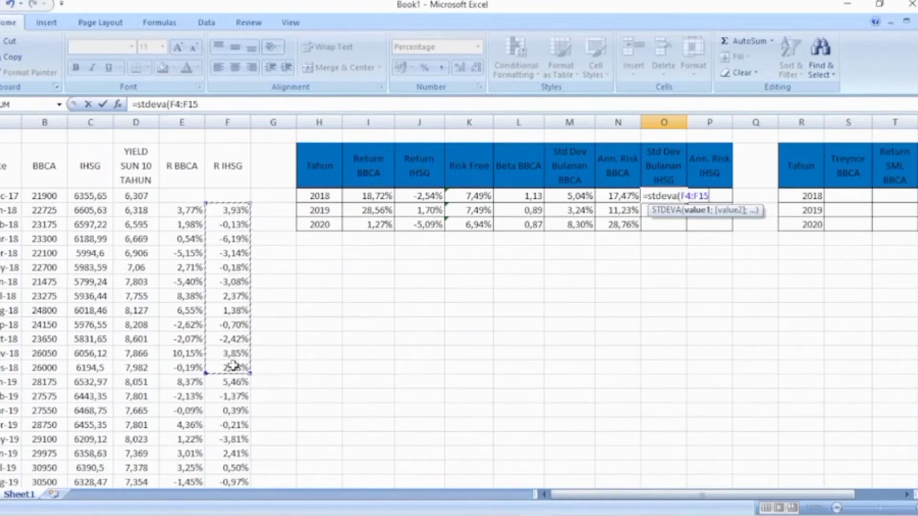
text())
key(Return)
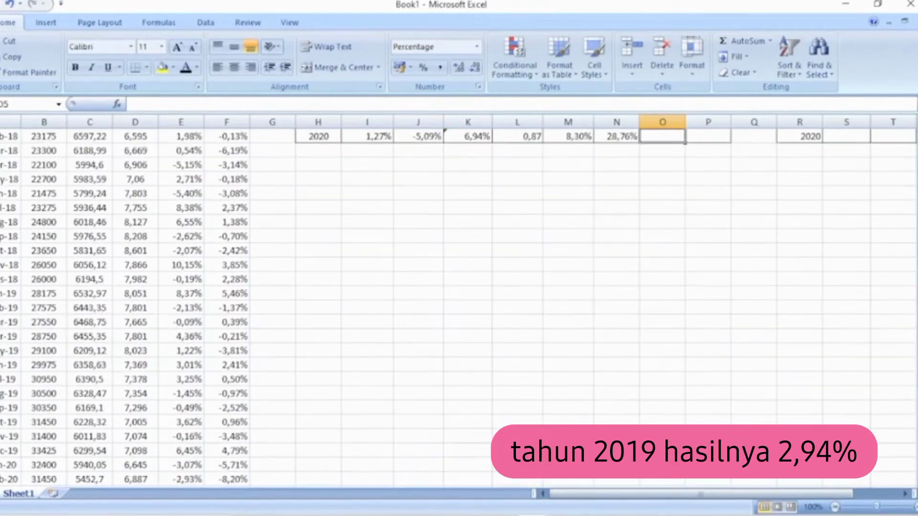
scroll(458, 306, up, 2)
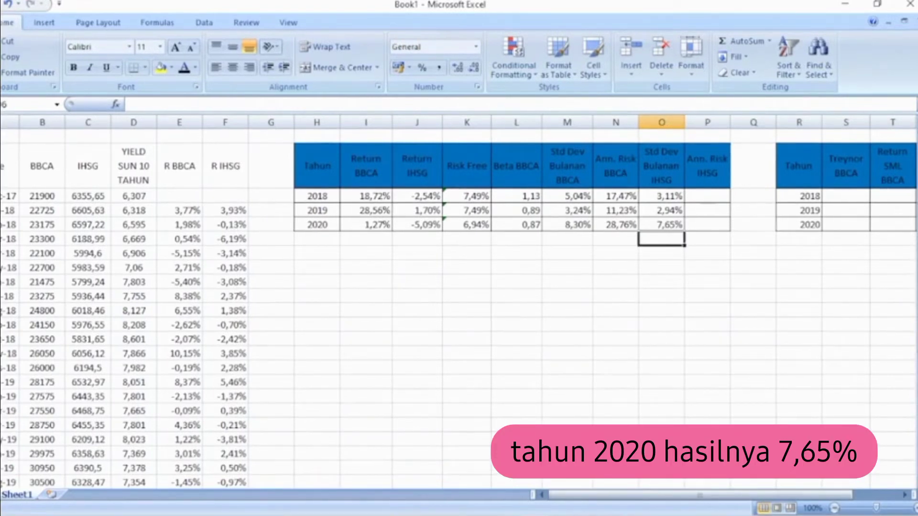
Copy the BBCA annualized risk formulas in N3:N5 to the Ann. Risk IHSG column P3:P5 and check each year's formula
click(707, 196)
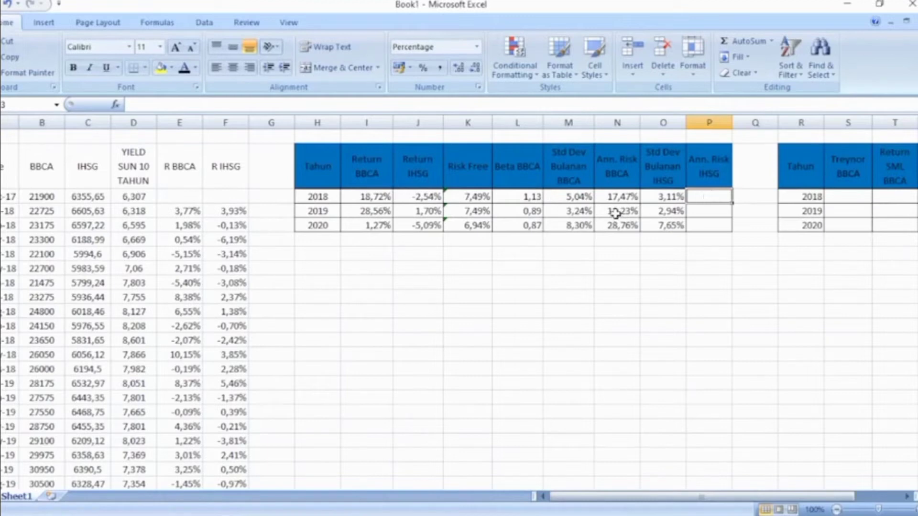
drag(620, 196, 623, 227)
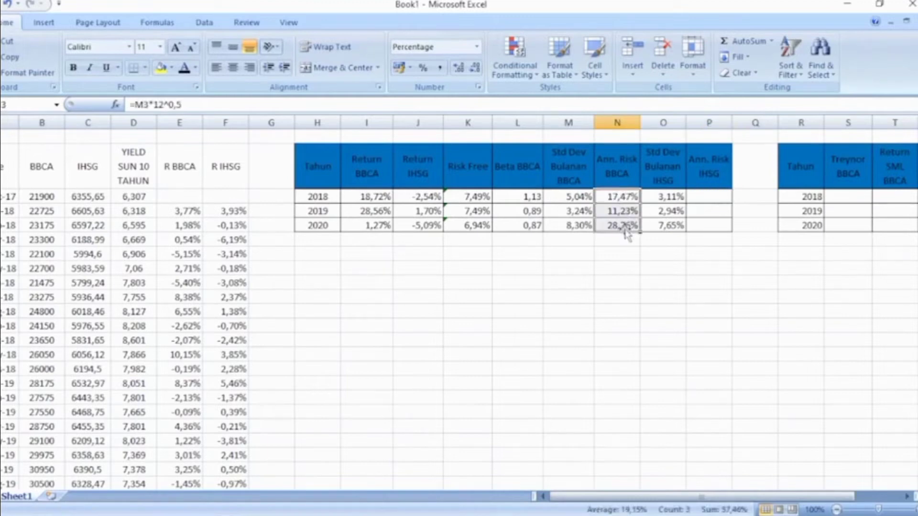
key(ctrl+c)
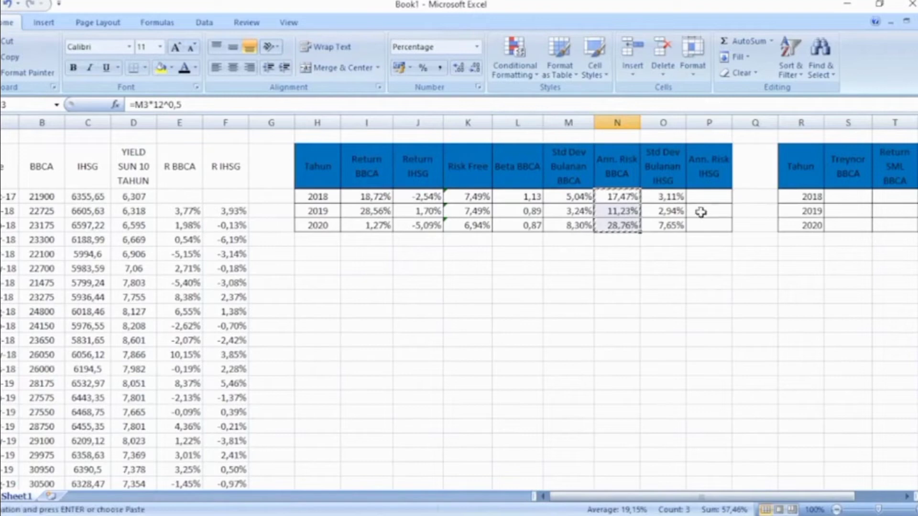
click(721, 196)
key(ctrl+v)
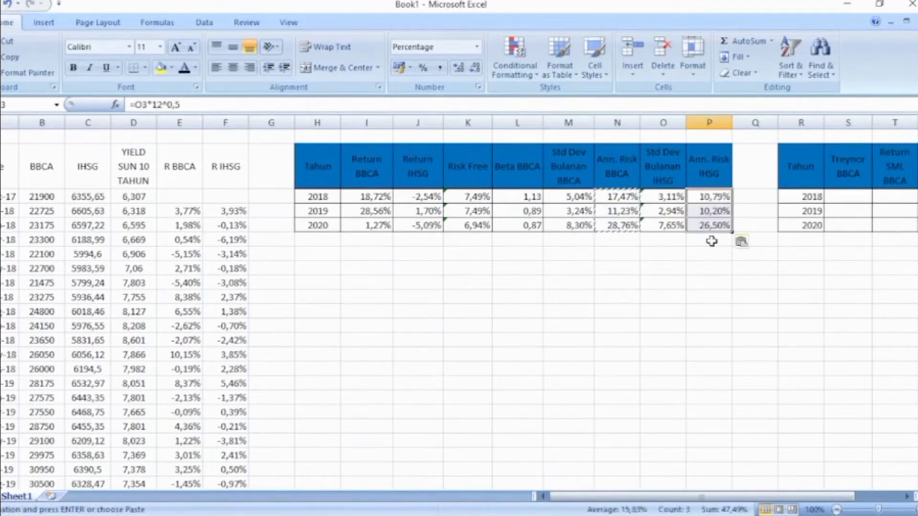
click(717, 197)
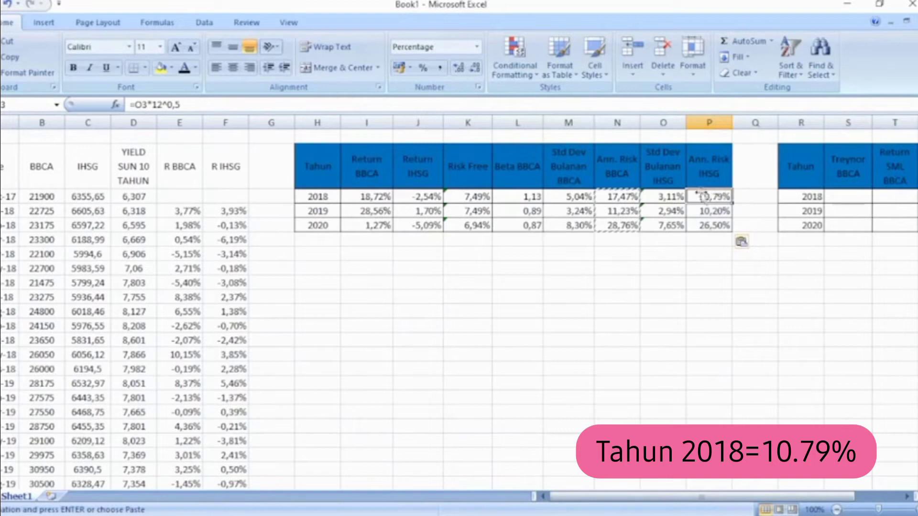
click(722, 212)
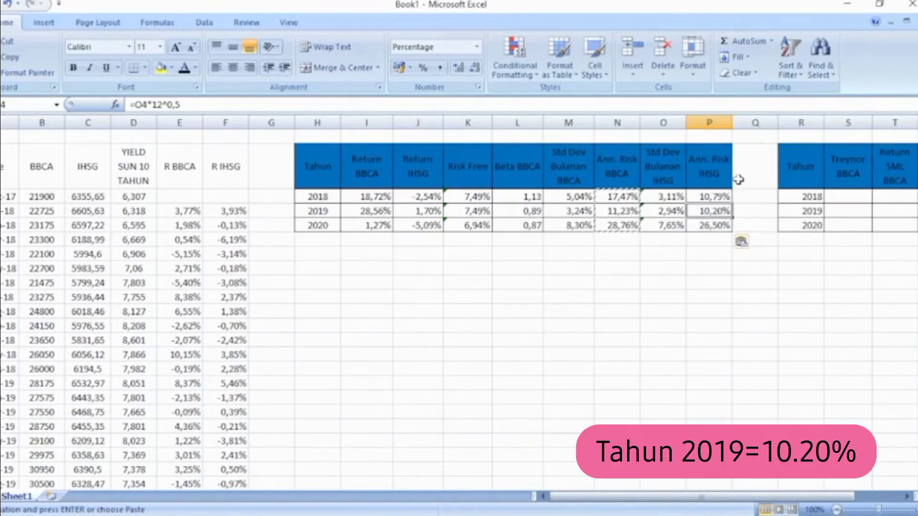
click(710, 237)
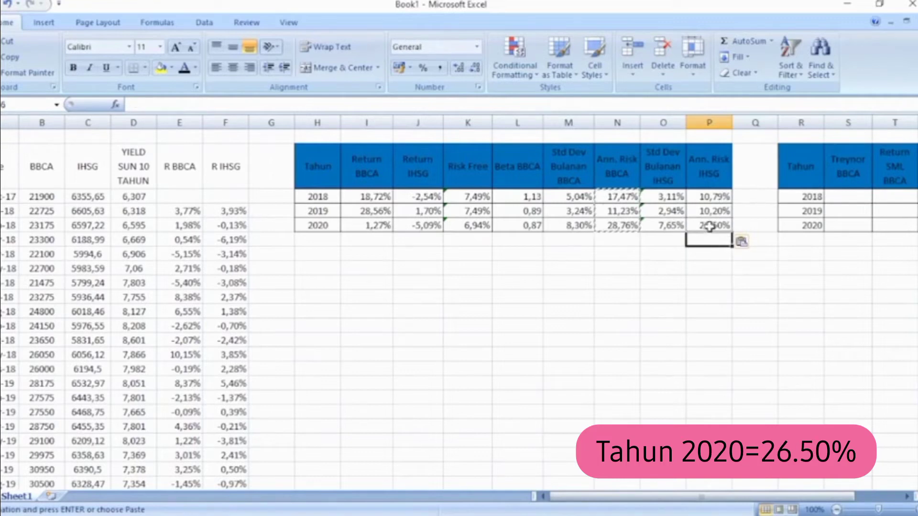
click(709, 227)
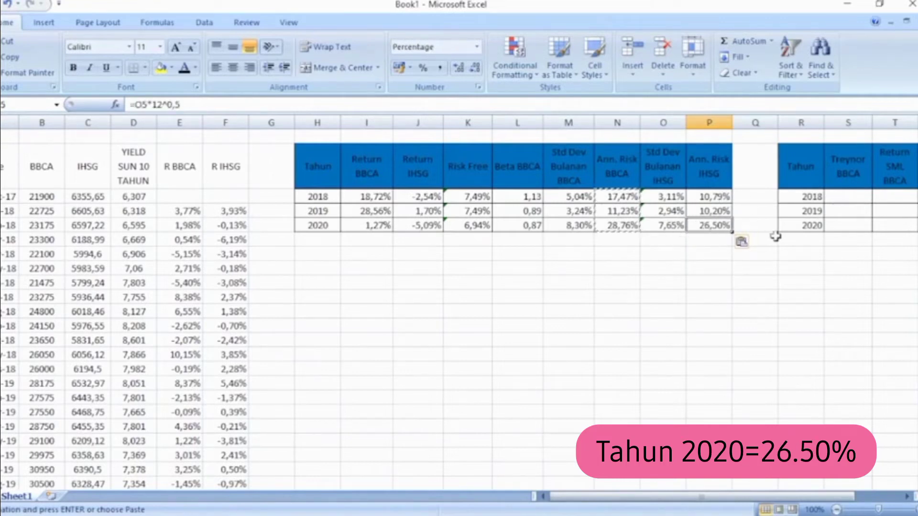
drag(684, 497, 707, 499)
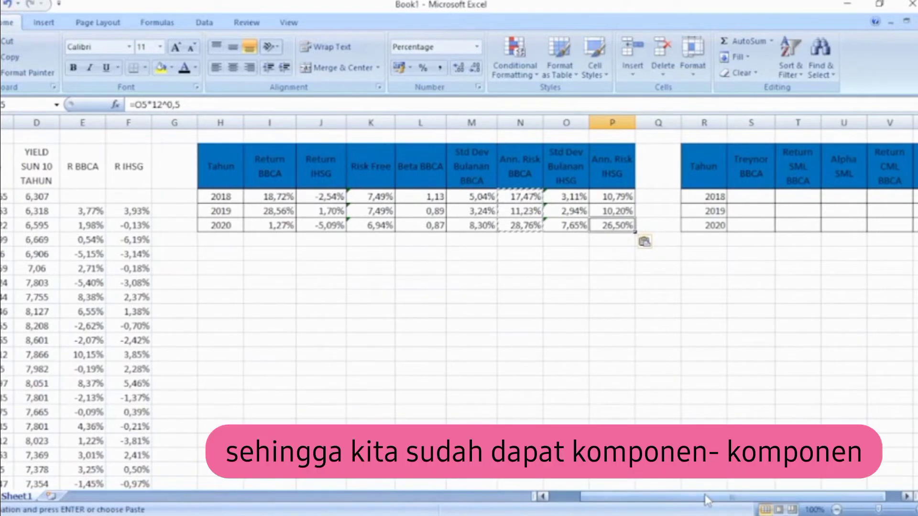
drag(706, 500, 723, 499)
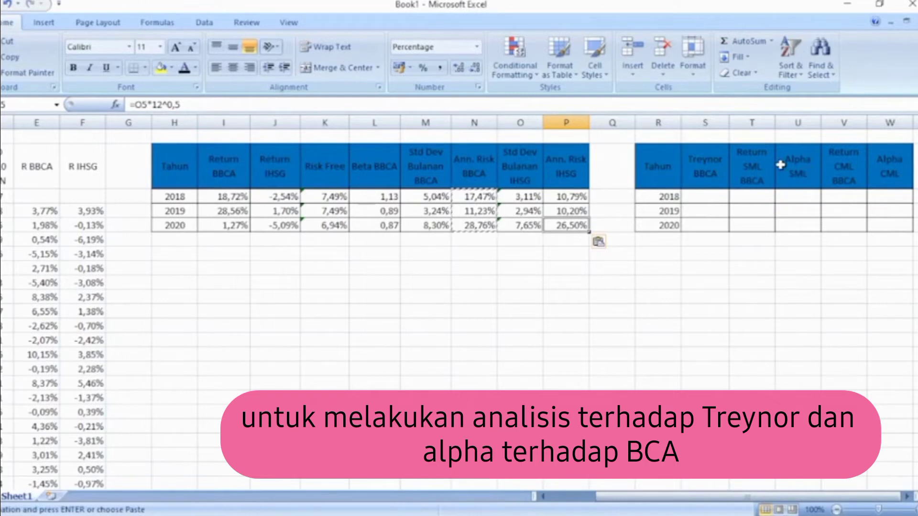
Calculate BBCA's 2018 Treynor ratio in S3 by dividing its excess return over the risk-free rate by beta, with =(I3-K3)/L3
click(709, 196)
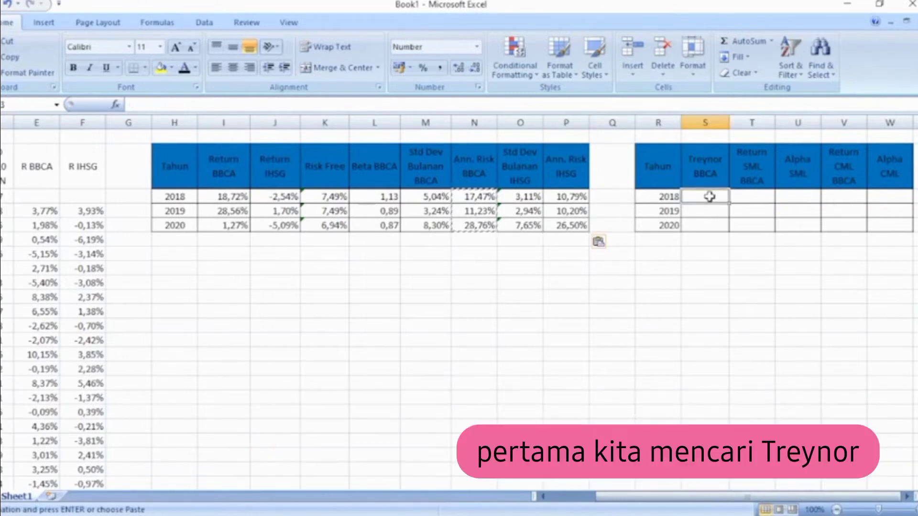
text(=()
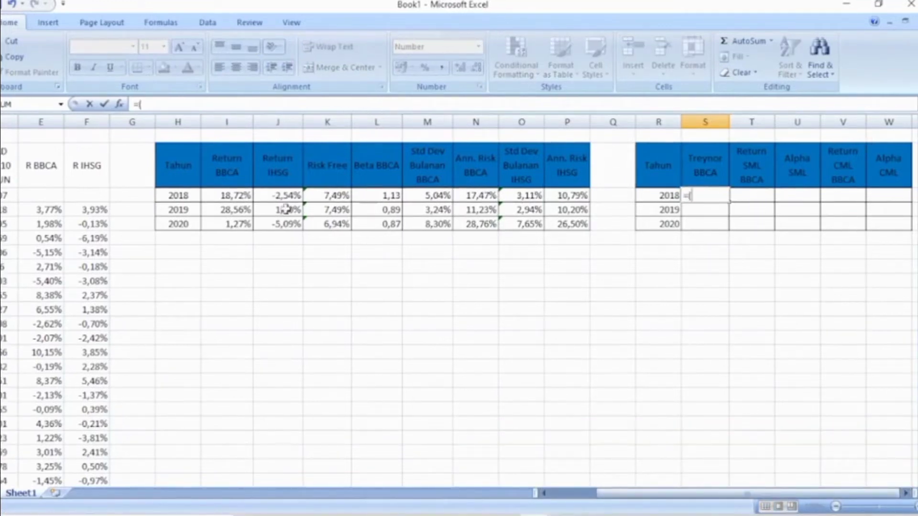
click(242, 197)
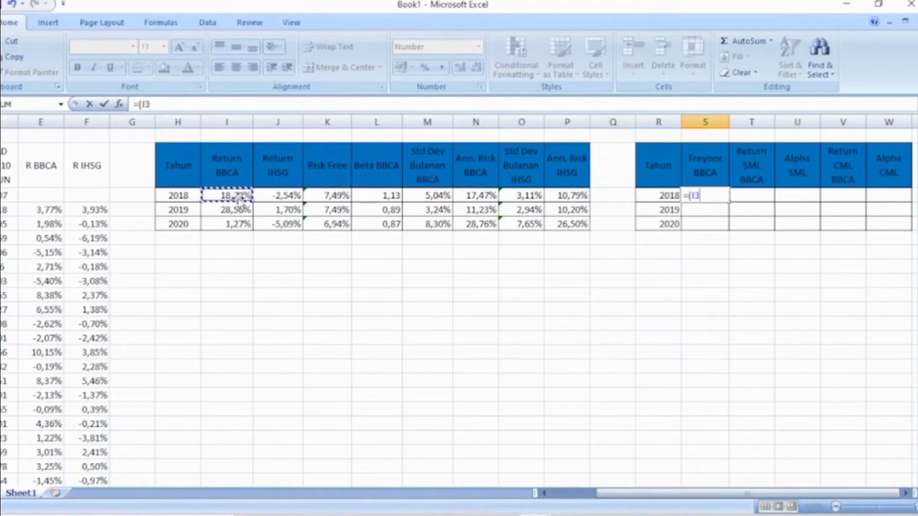
text(-)
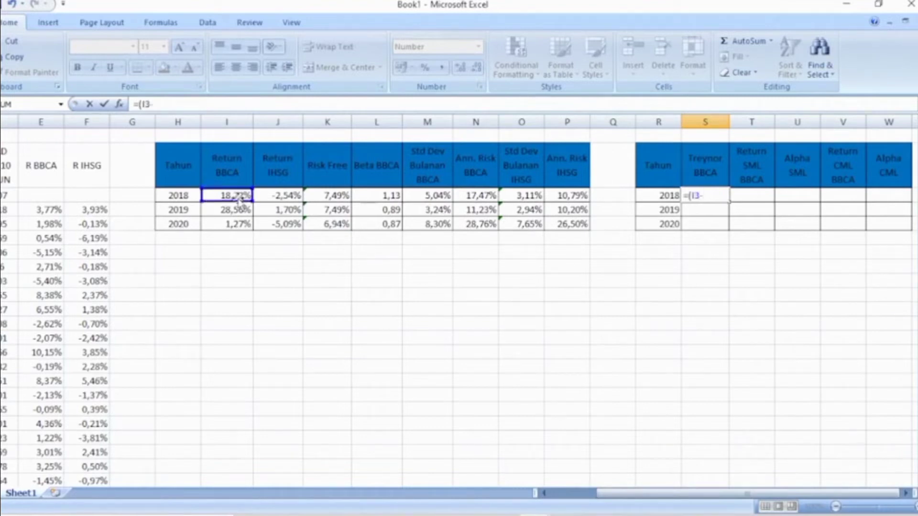
click(339, 199)
text())
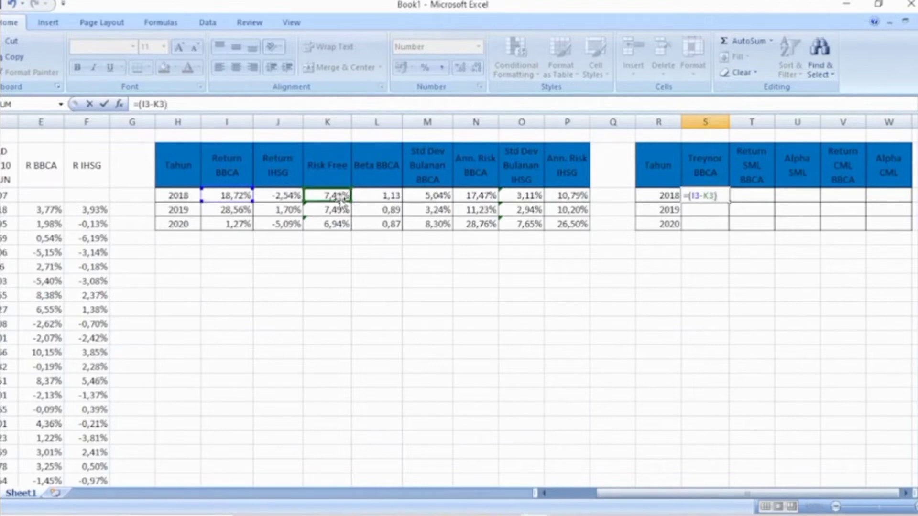
text(/)
click(371, 195)
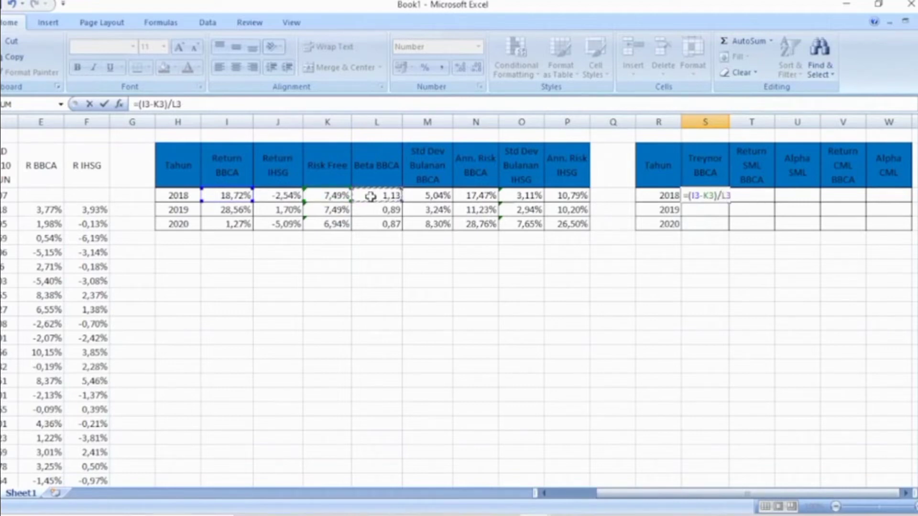
key(Return)
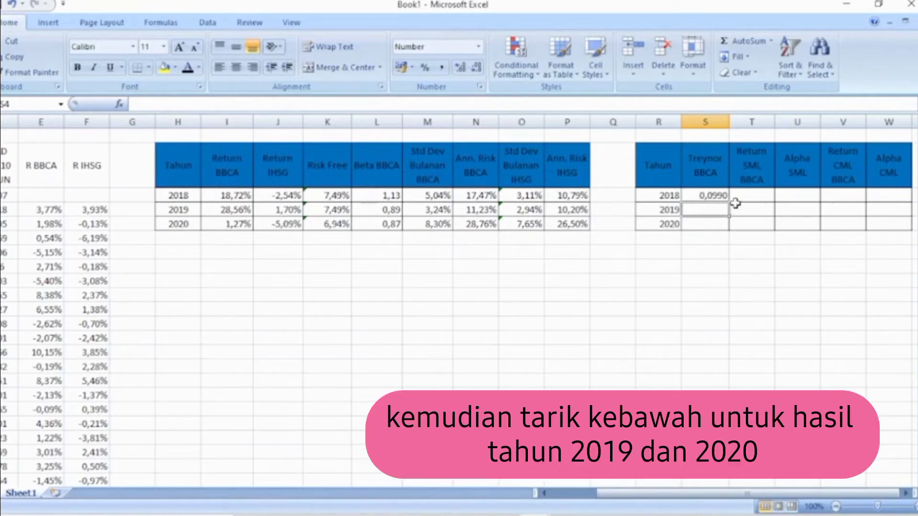
Fill the Treynor BBCA formula from S3 down to S5 and check the 2020 formula
click(720, 194)
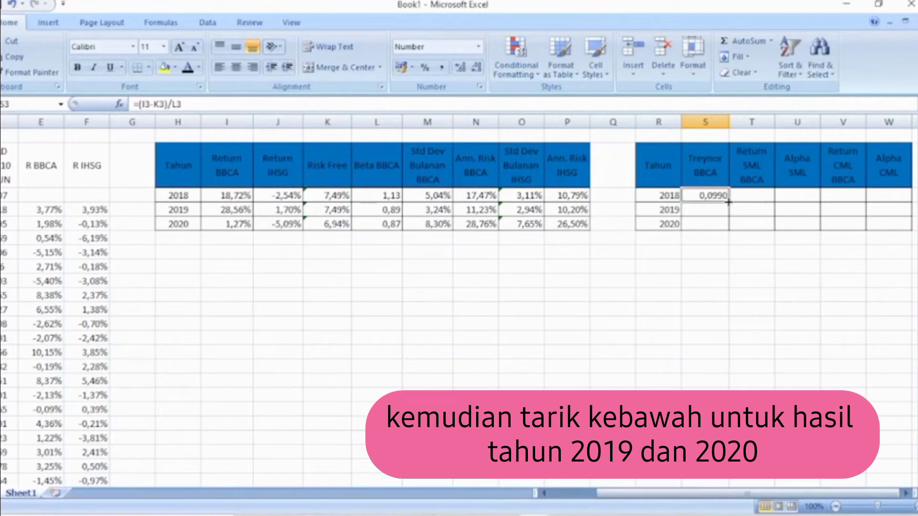
drag(727, 201, 729, 228)
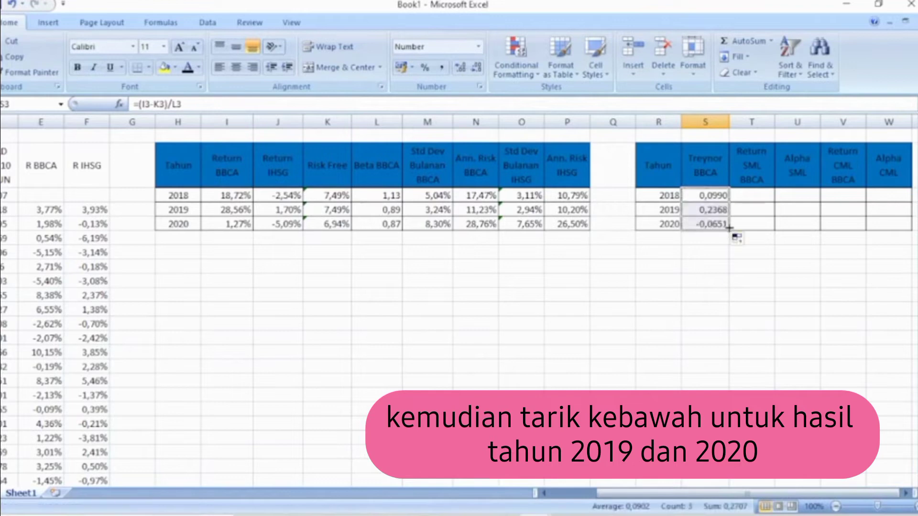
click(710, 249)
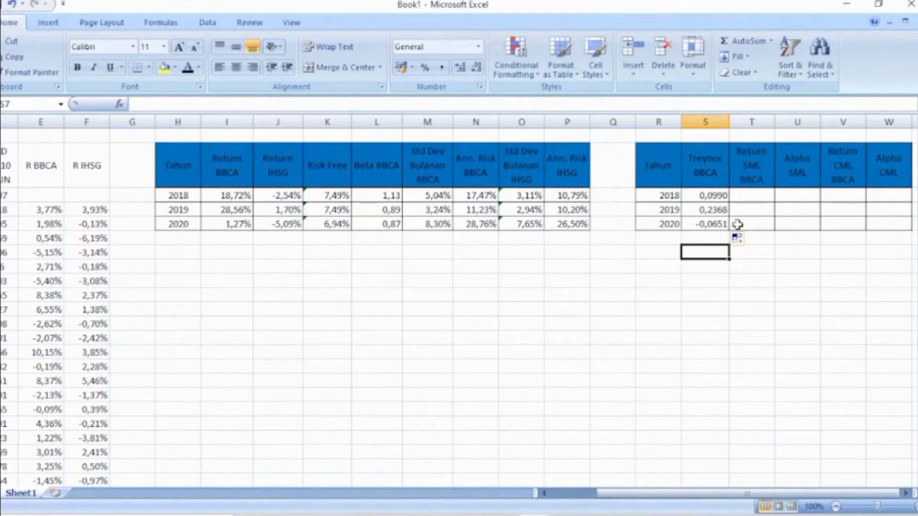
click(701, 225)
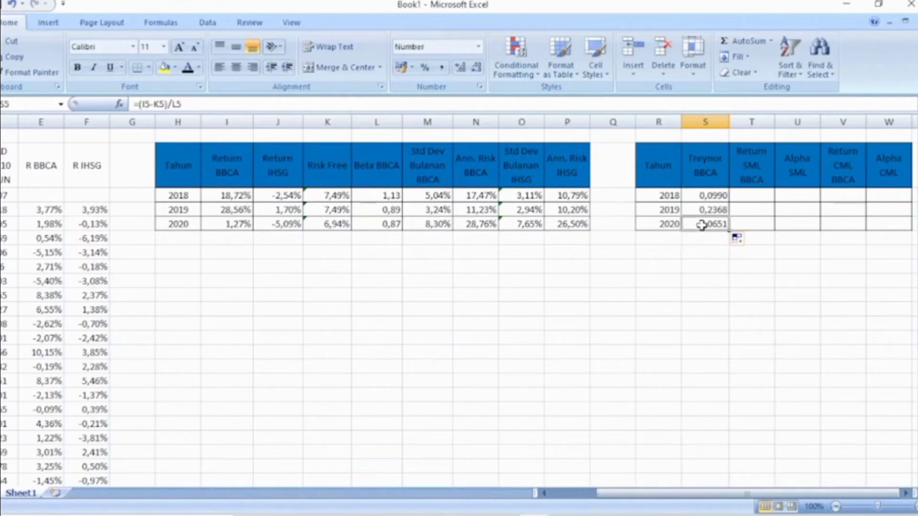
Calculate BBCA's 2018 SML return in T3 from the risk-free rate, beta and IHSG return, with =K3+L3*(J3-K3)
click(752, 197)
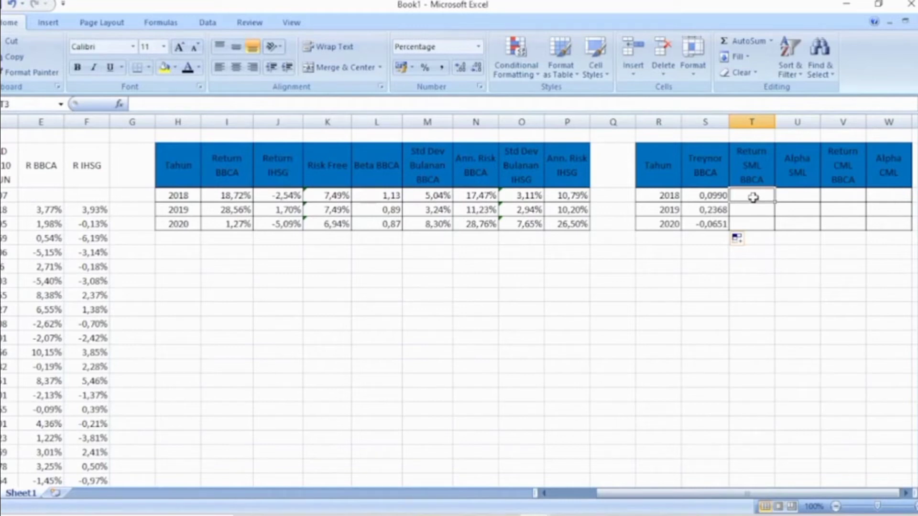
text(=)
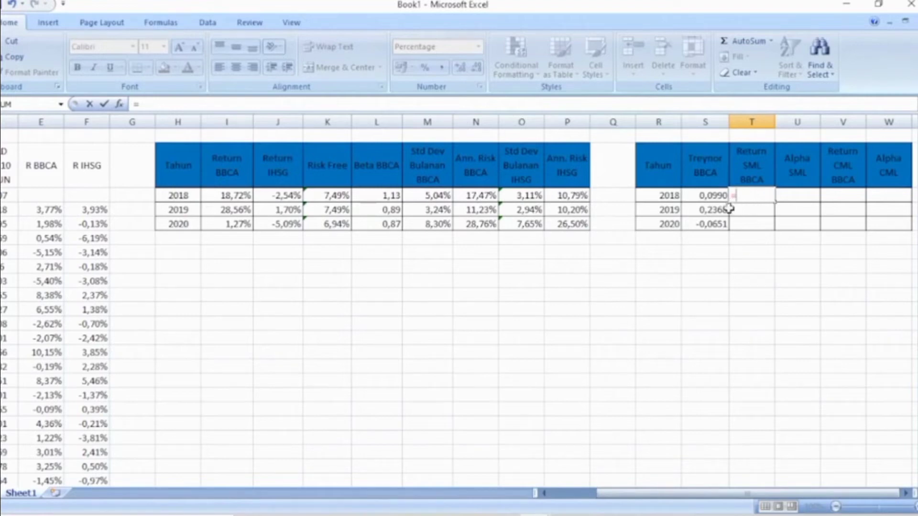
click(333, 196)
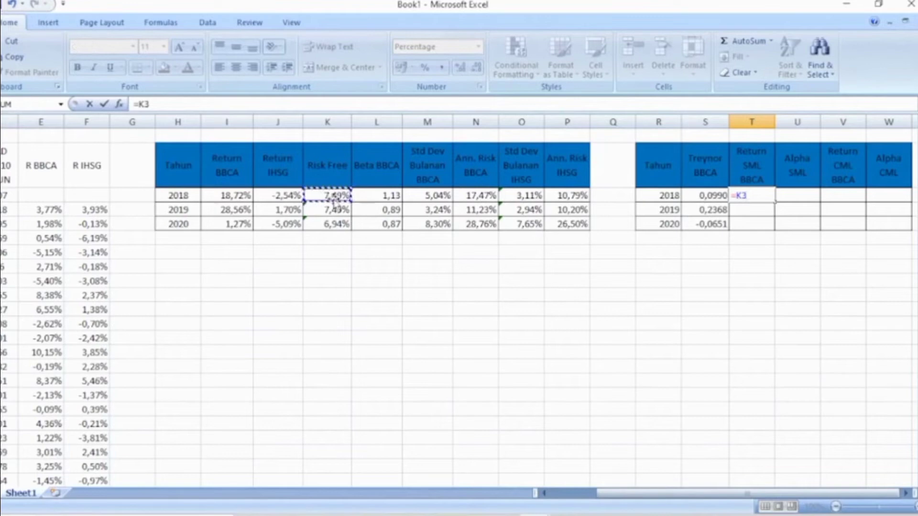
text(+)
click(372, 194)
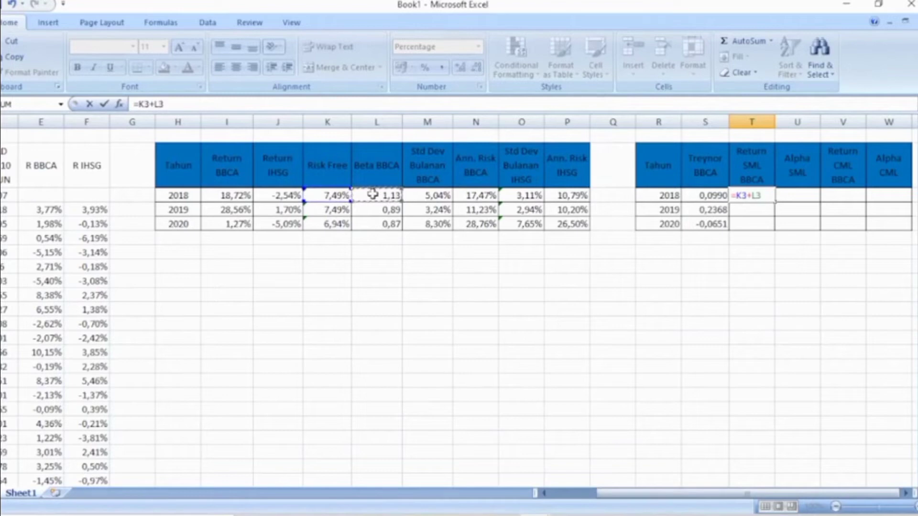
text(*()
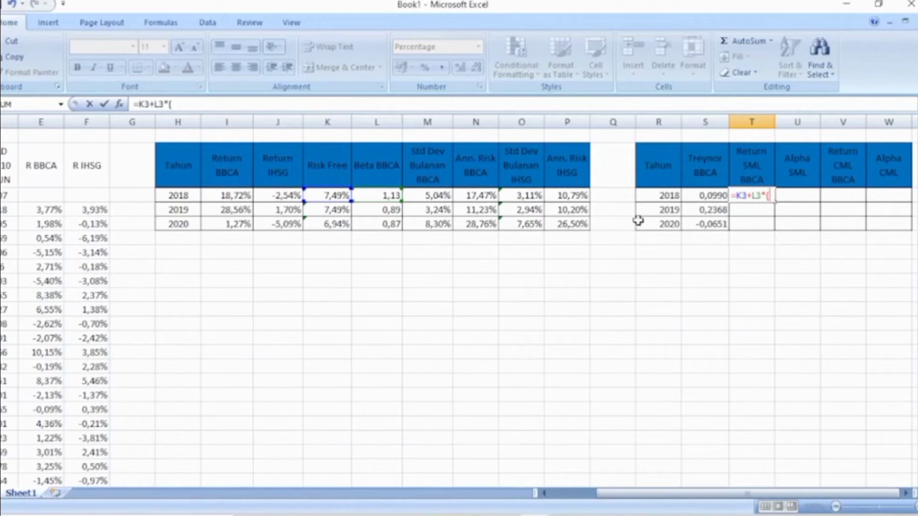
click(289, 195)
text(-)
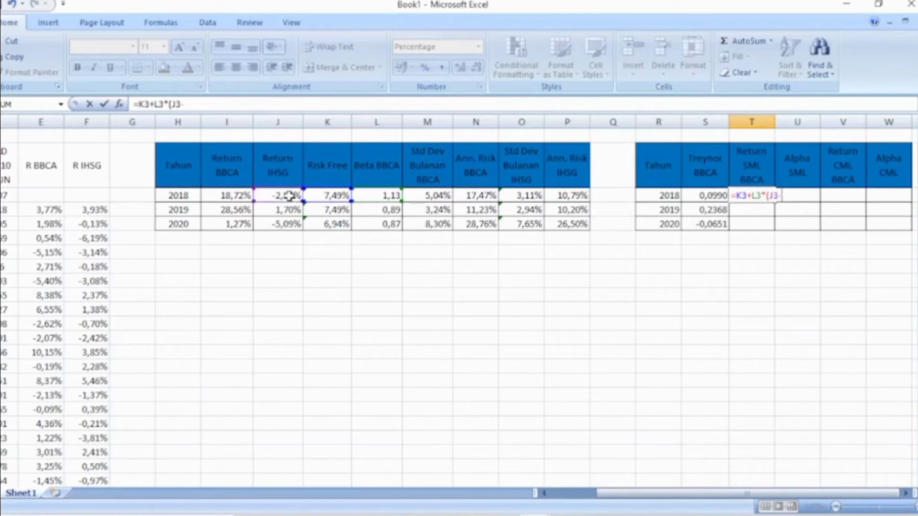
click(328, 195)
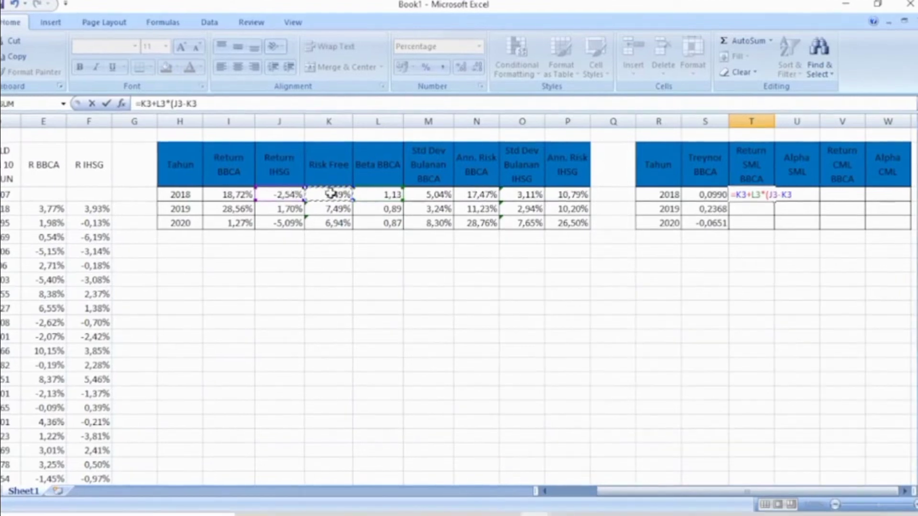
text())
key(Return)
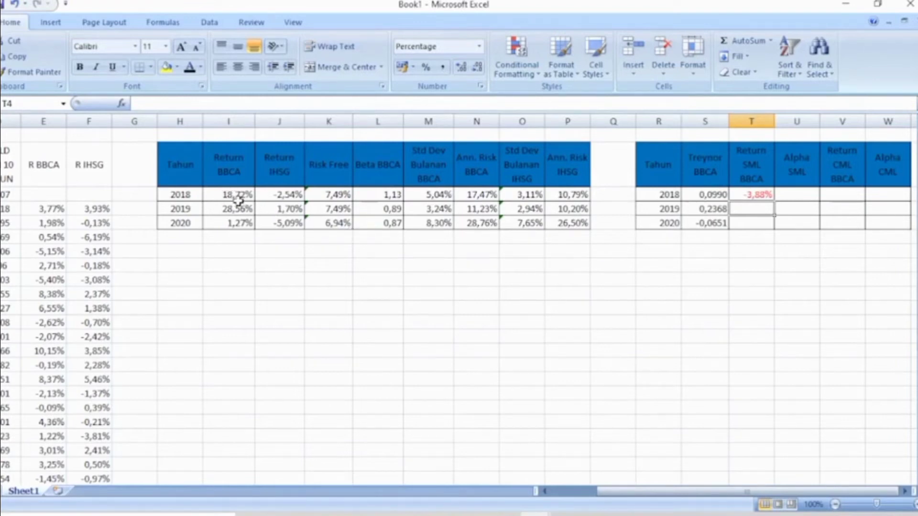
Calculate the 2018 Alpha SML in U3 by subtracting the SML return from BBCA's return, with =I3-T3
click(801, 191)
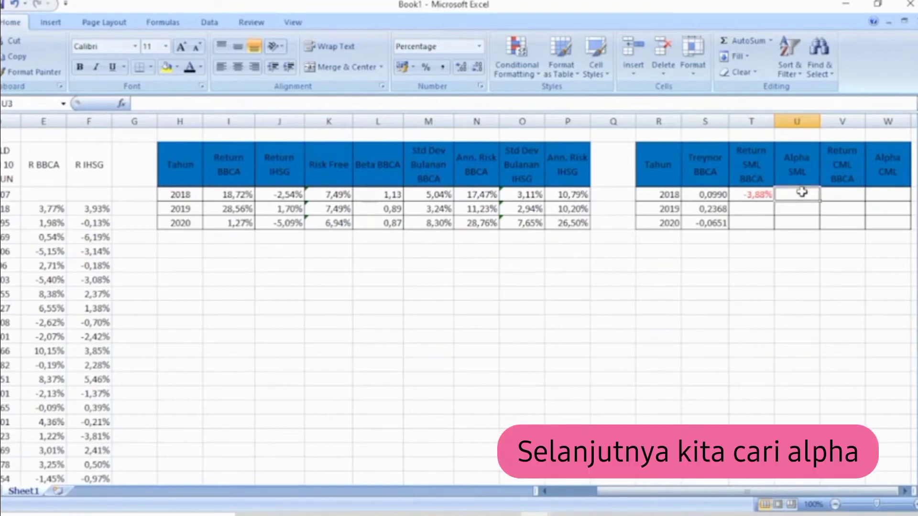
text(=)
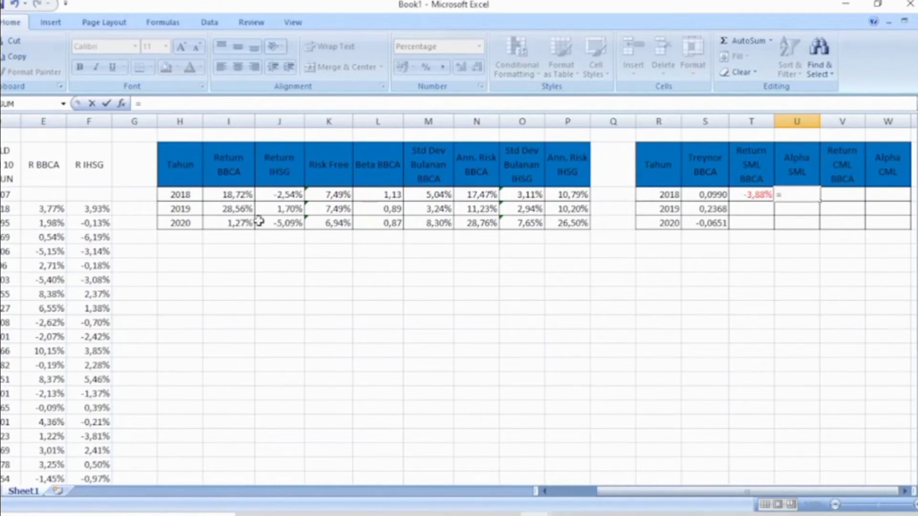
click(230, 194)
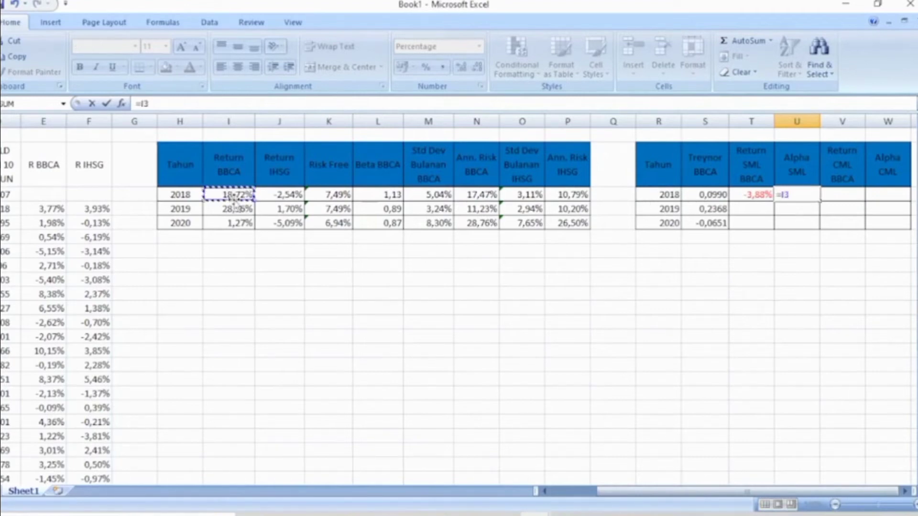
text(-)
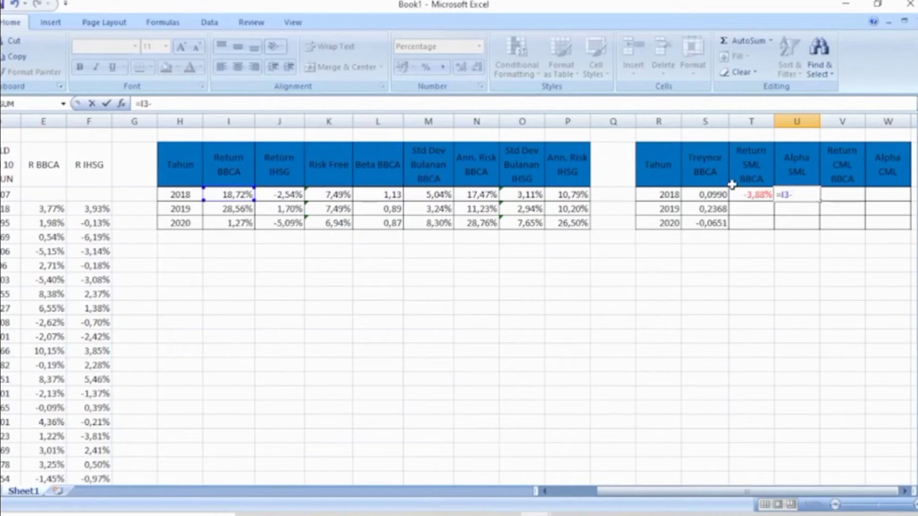
click(755, 195)
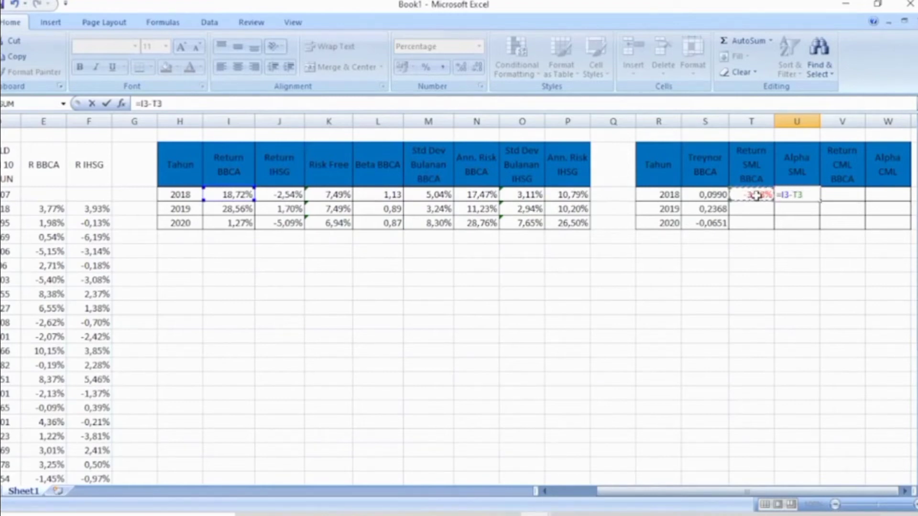
key(Return)
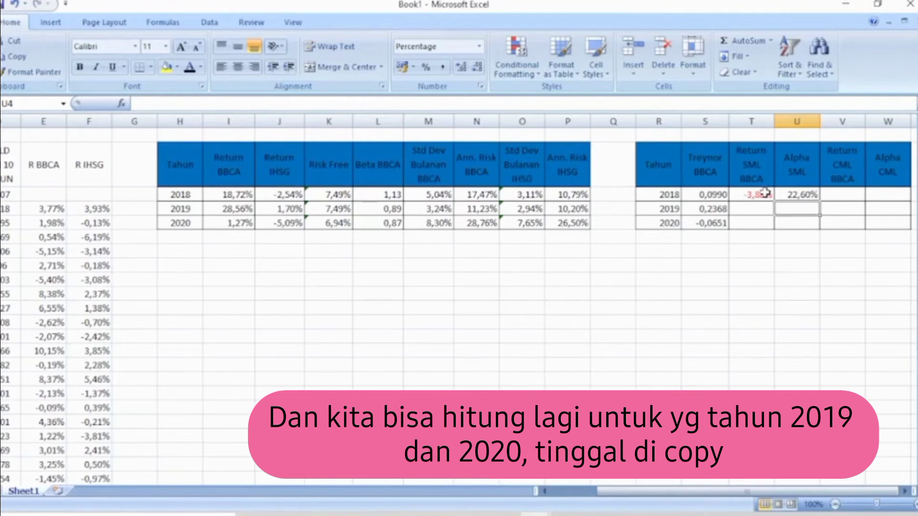
Fill the SML return and Alpha SML formulas from T3:U3 down to row 5 and check the 2019 and 2020 cells
drag(764, 193, 817, 229)
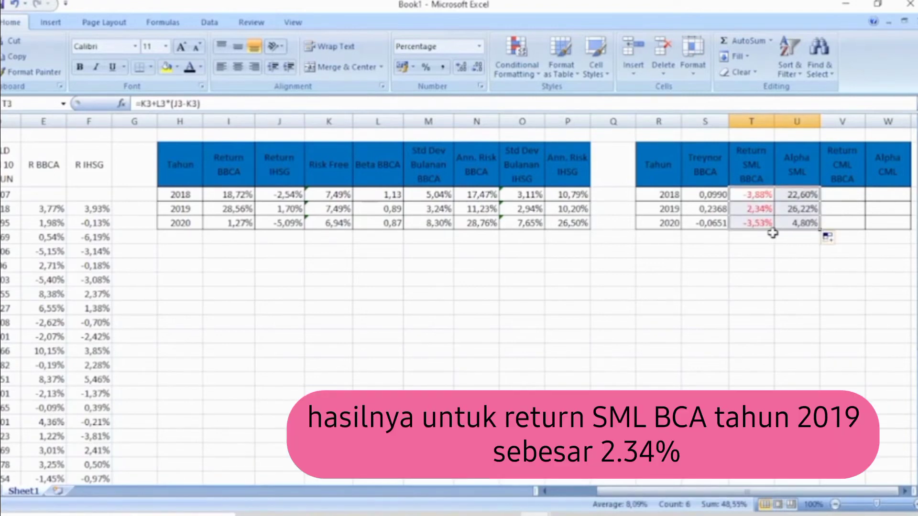
click(751, 233)
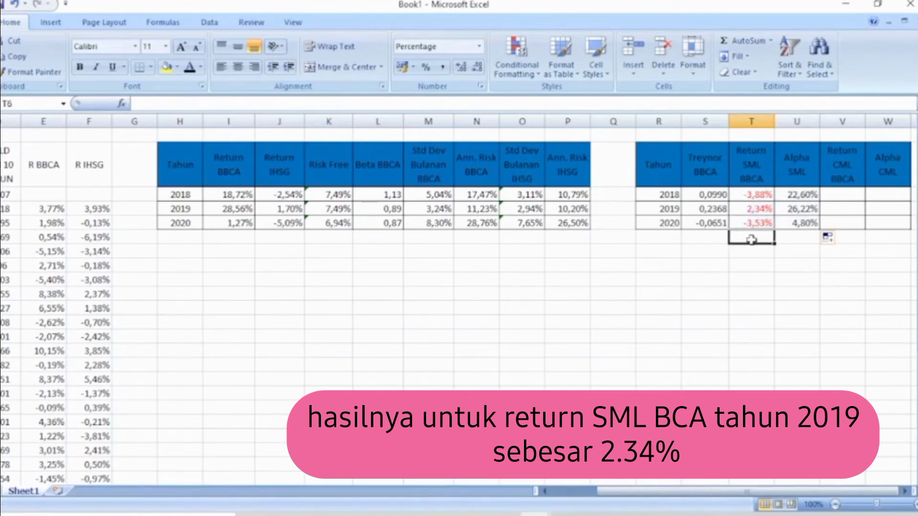
click(751, 209)
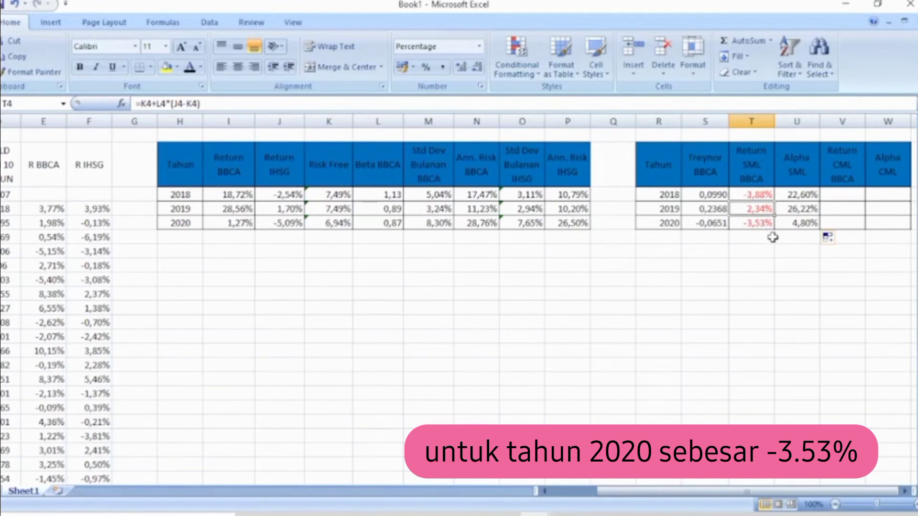
click(812, 211)
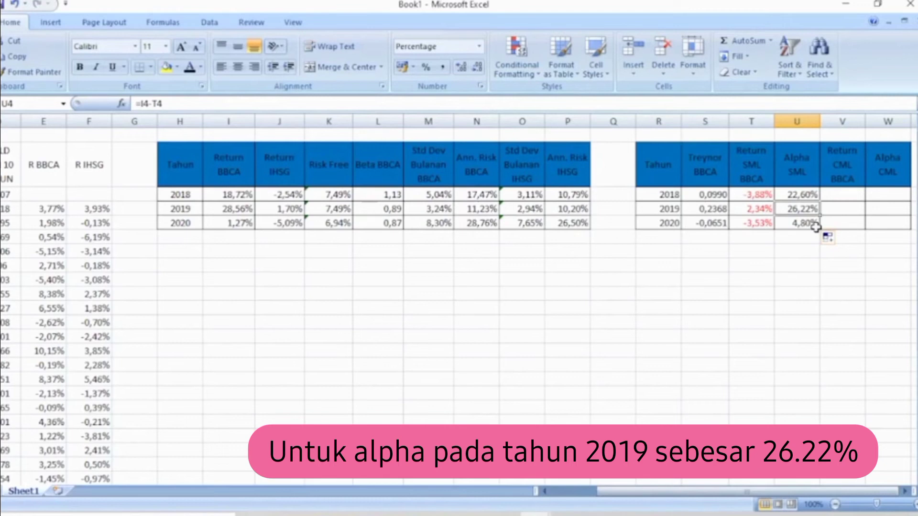
click(812, 225)
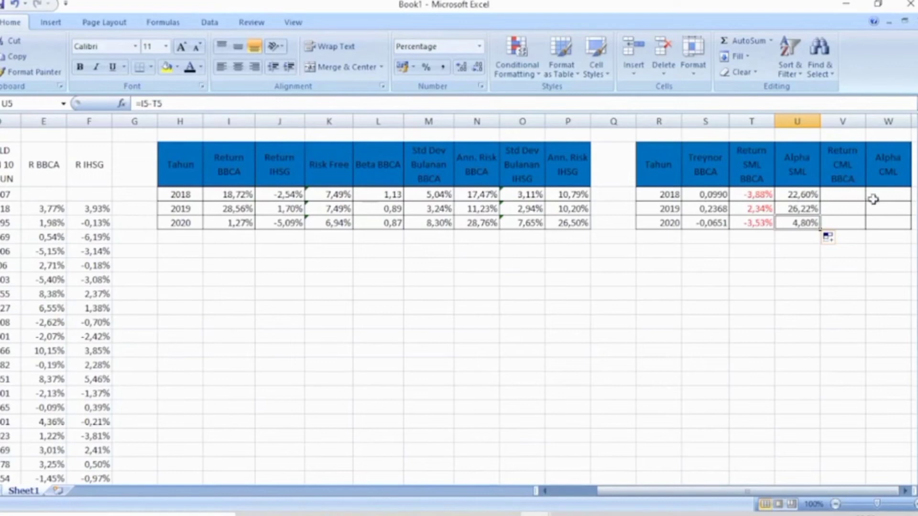
Calculate BBCA's 2018 CML return in V3 from the risk-free rate, IHSG return and annualized risks, with =K3+(J3-K3)*N3/P3
click(851, 195)
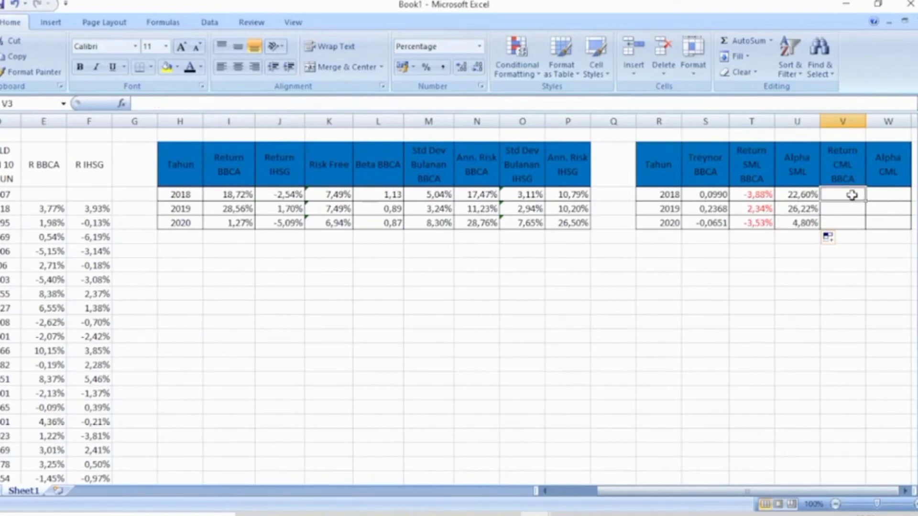
text(=)
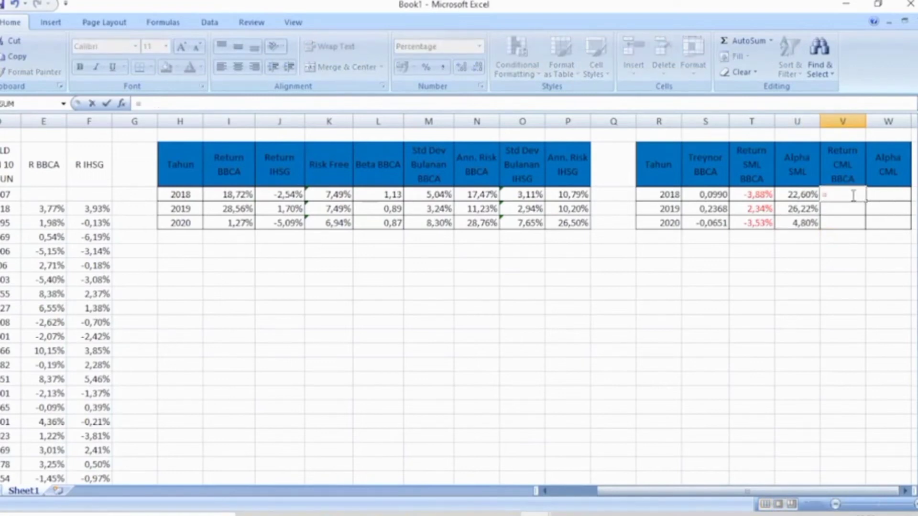
click(333, 195)
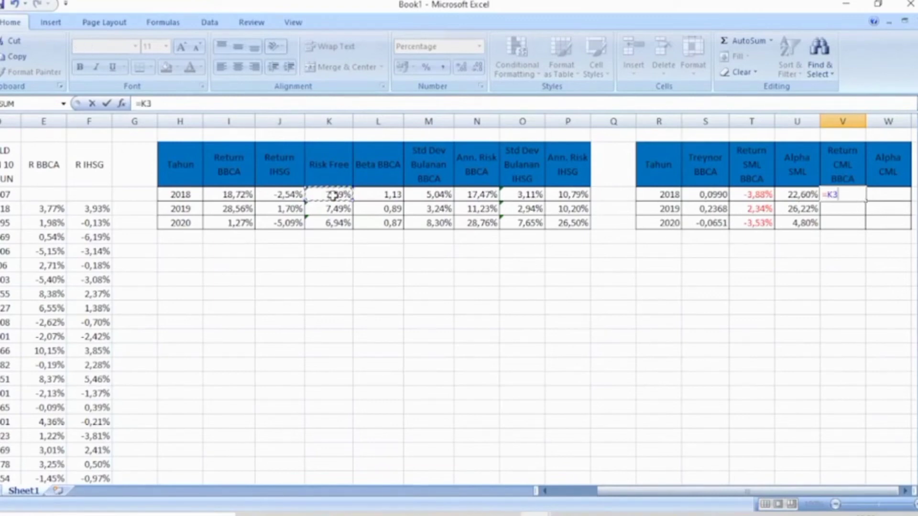
text(=)
key(BackSpace)
text(+()
click(291, 193)
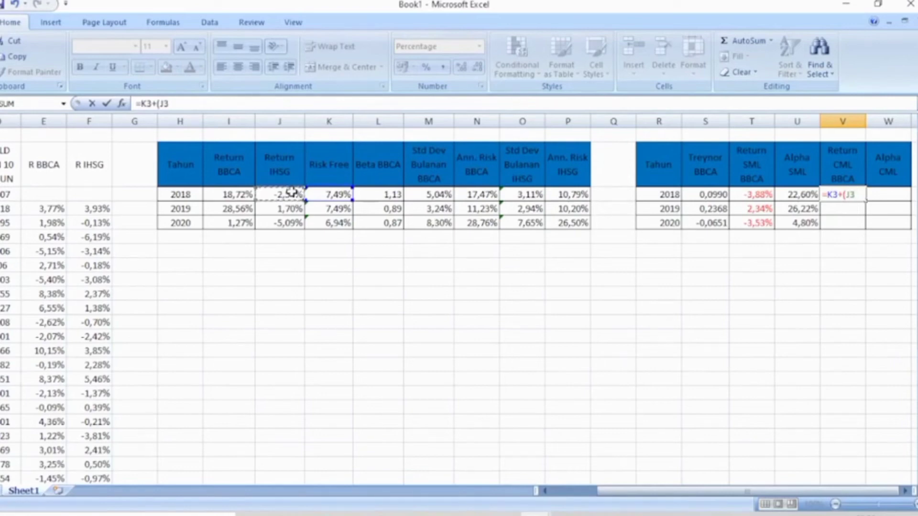
text(-)
click(338, 195)
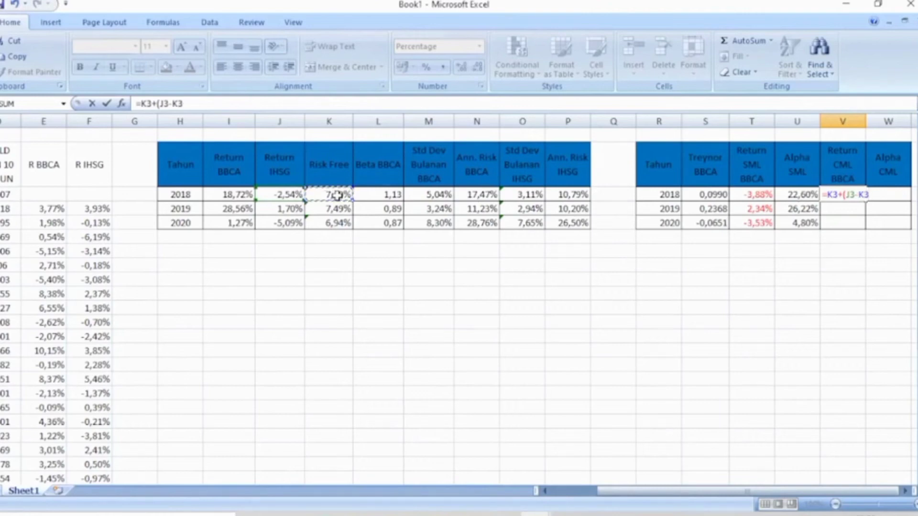
text()*)
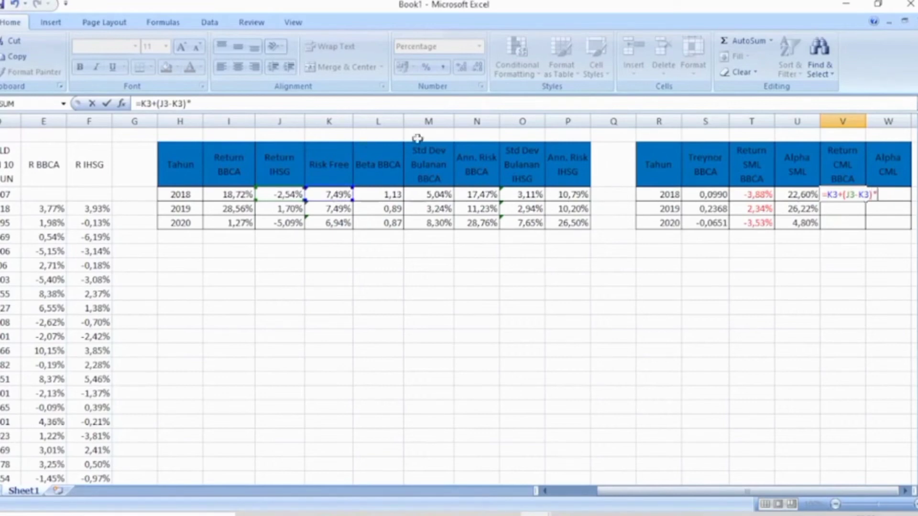
click(486, 196)
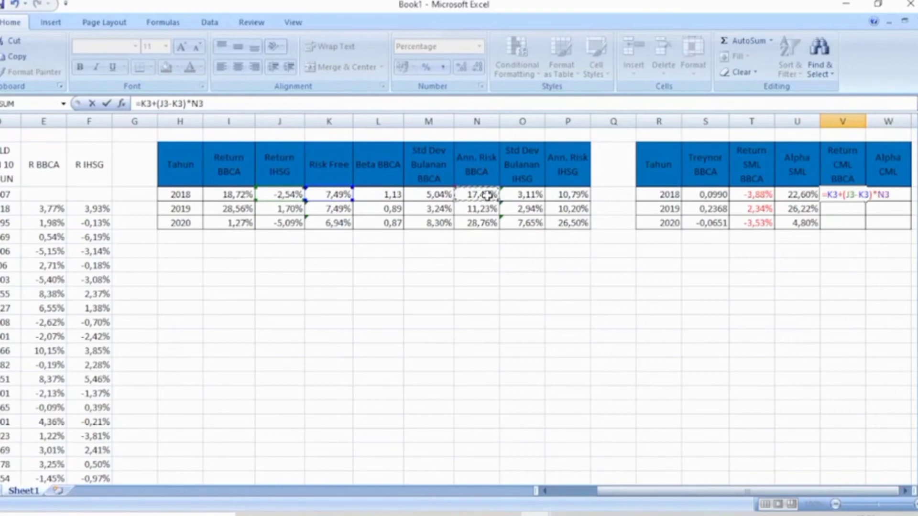
text(/)
click(573, 196)
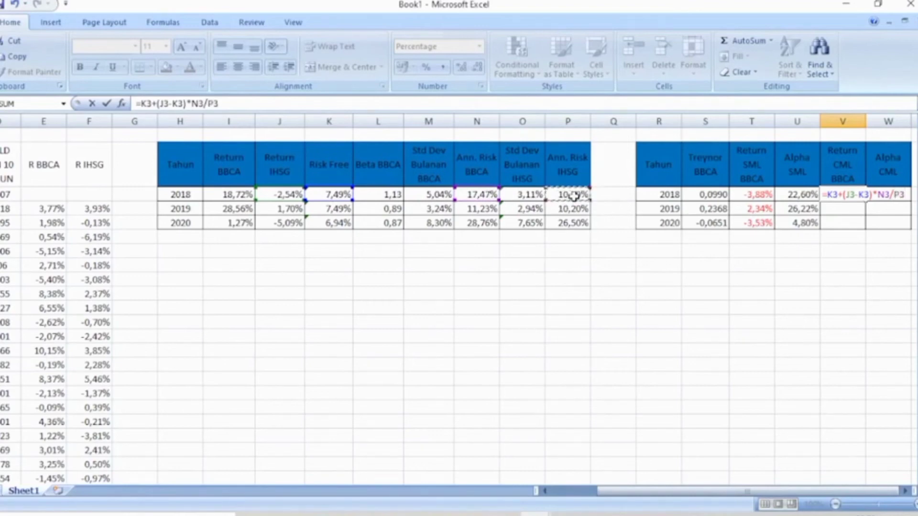
key(Return)
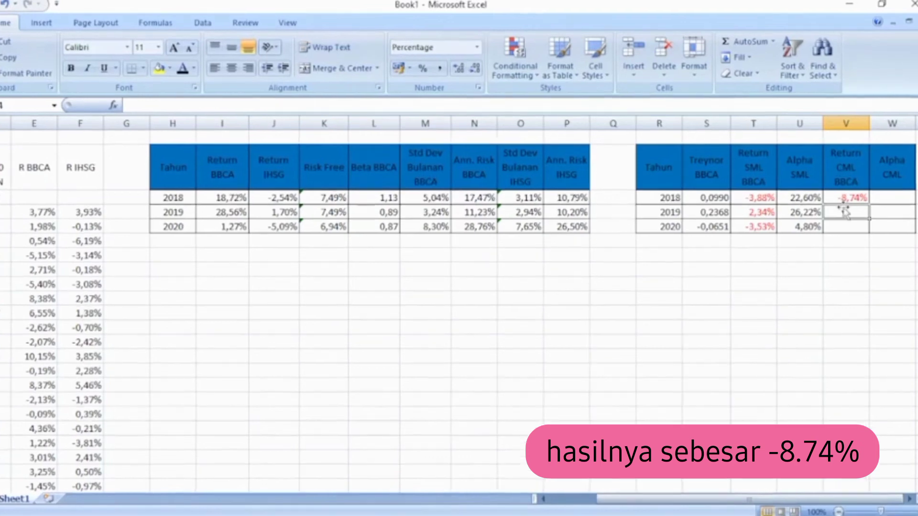
Calculate the 2018 Alpha CML in W3 by subtracting the CML return from BBCA's return, with =I3-V3
click(889, 194)
text(=)
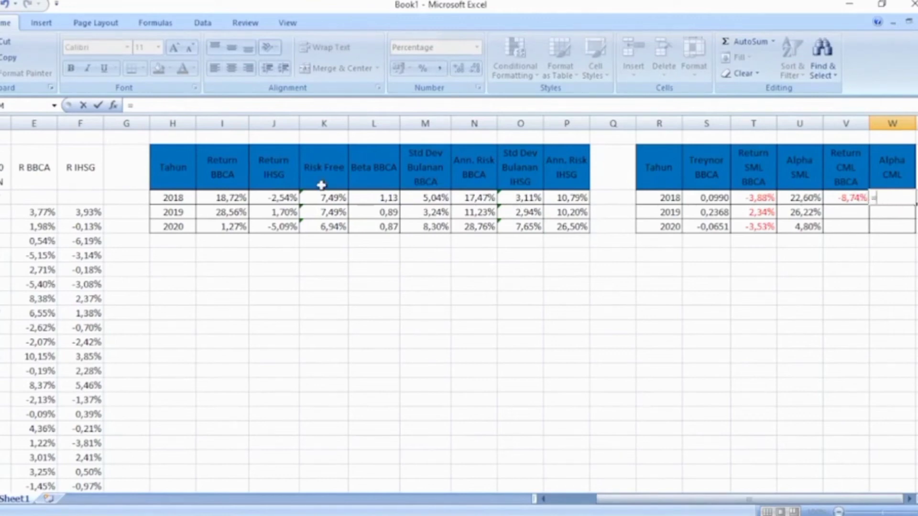
click(240, 198)
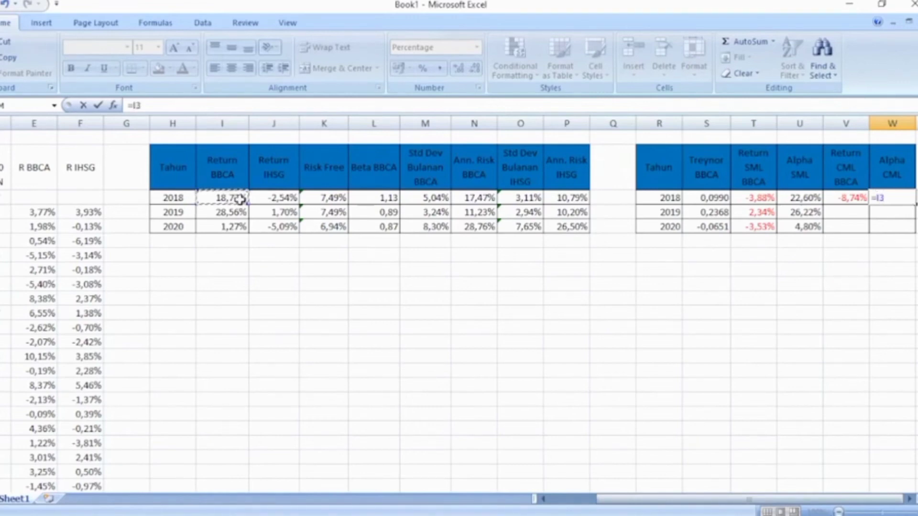
text(-)
click(848, 200)
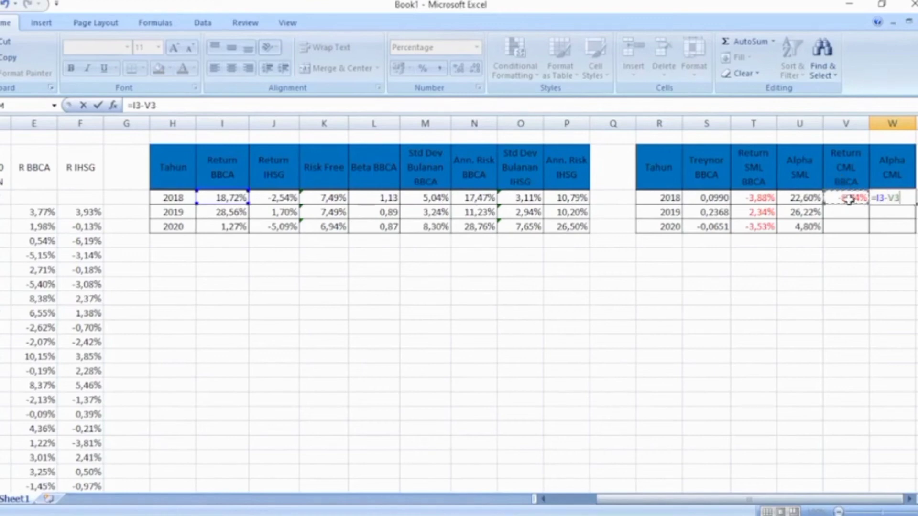
key(Return)
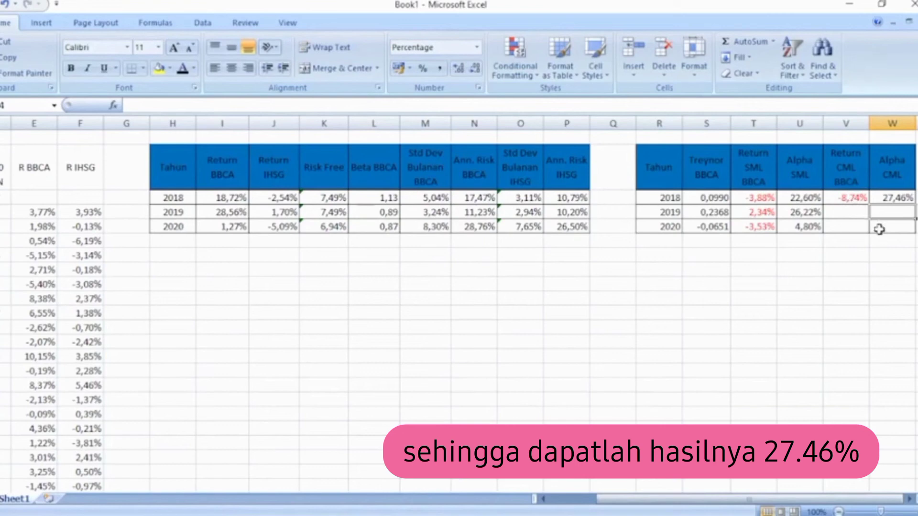
Fill the CML return and Alpha CML formulas from V3:W3 down to row 5 and check the 2019 and 2020 CML returns
click(857, 200)
mouse_move(857, 199)
mouse_down()
mouse_move(893, 198)
mouse_move(913, 216)
mouse_move(913, 234)
mouse_up()
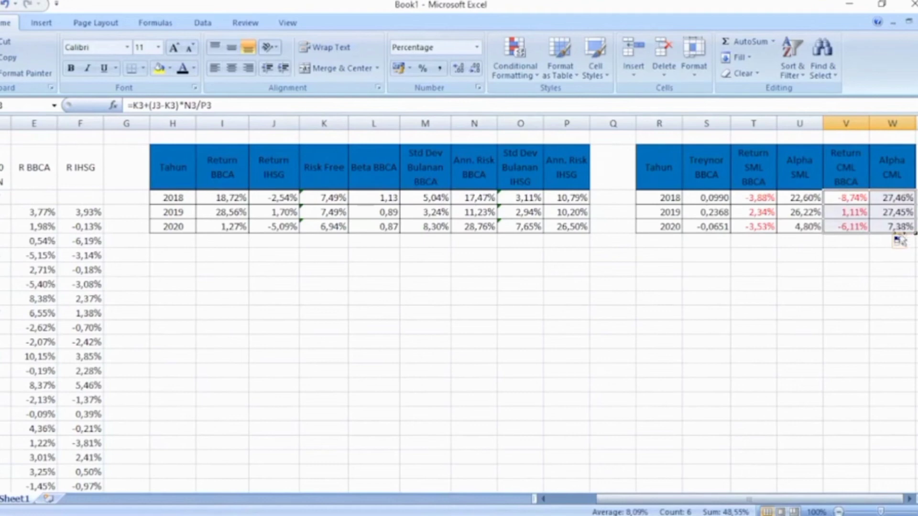
click(845, 258)
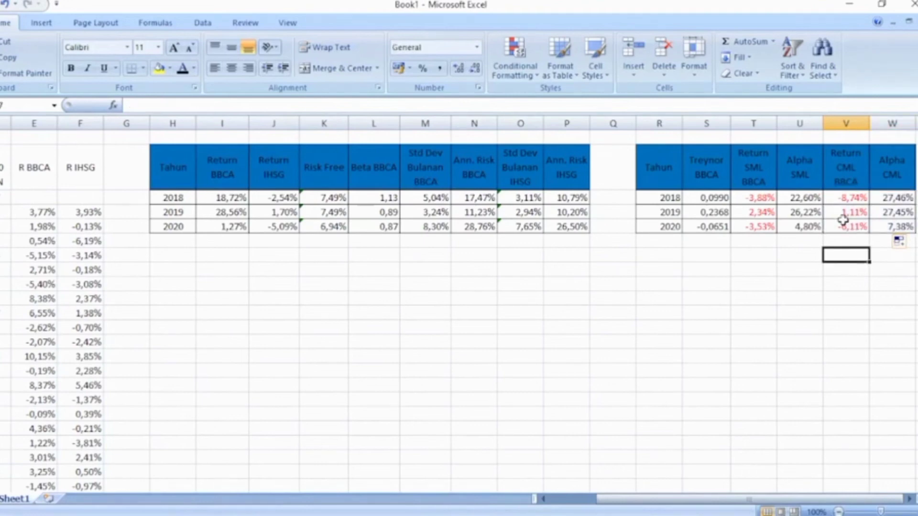
click(843, 214)
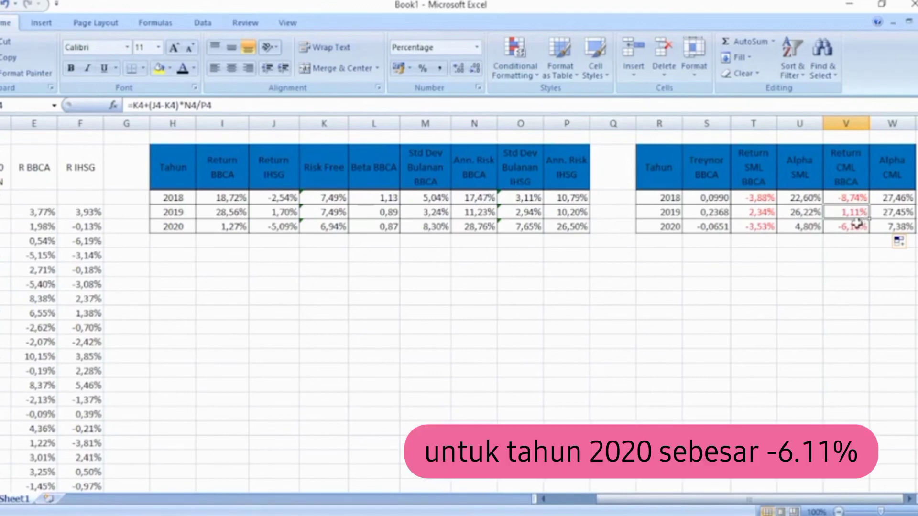
click(857, 227)
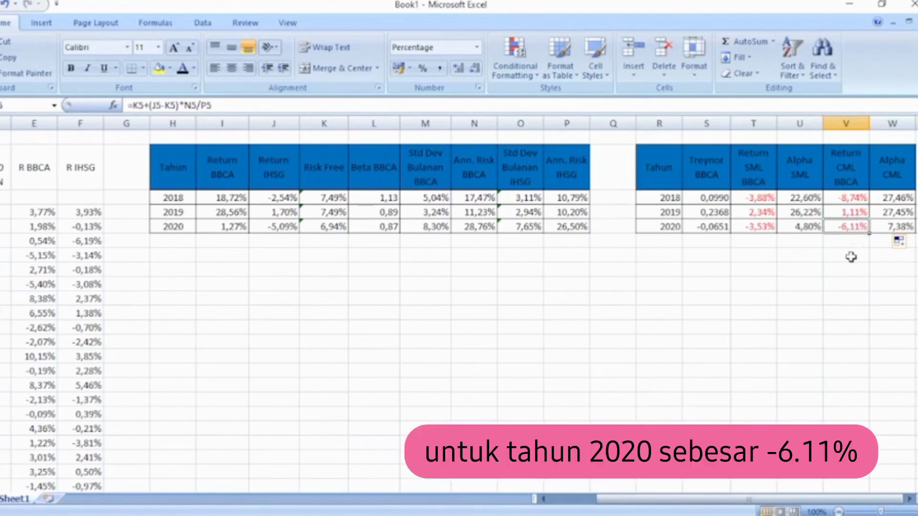
Change the 2019 CML return in V4 to a black font and check the 2019 and 2020 Alpha CML formulas
click(860, 207)
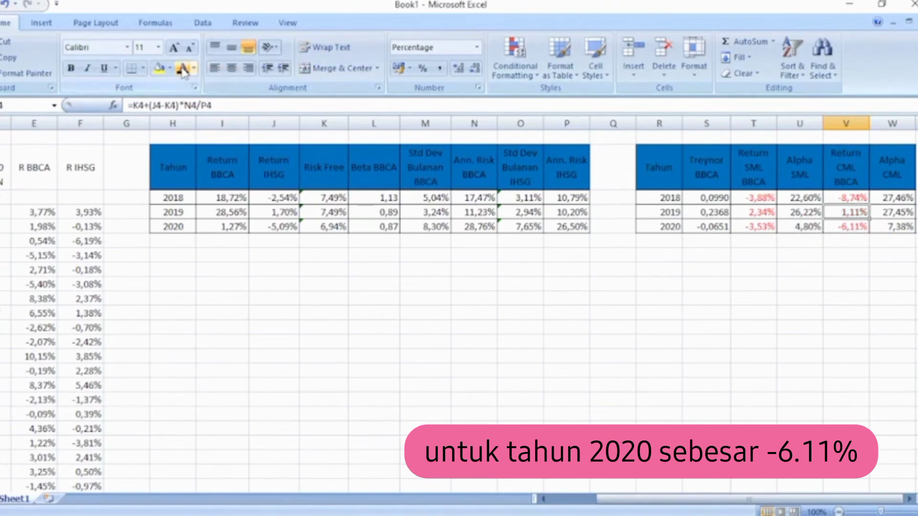
click(904, 215)
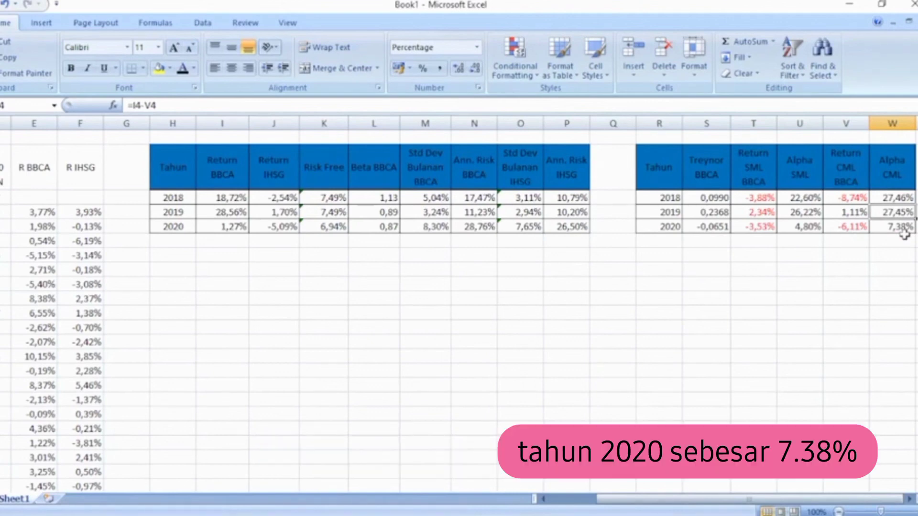
click(904, 233)
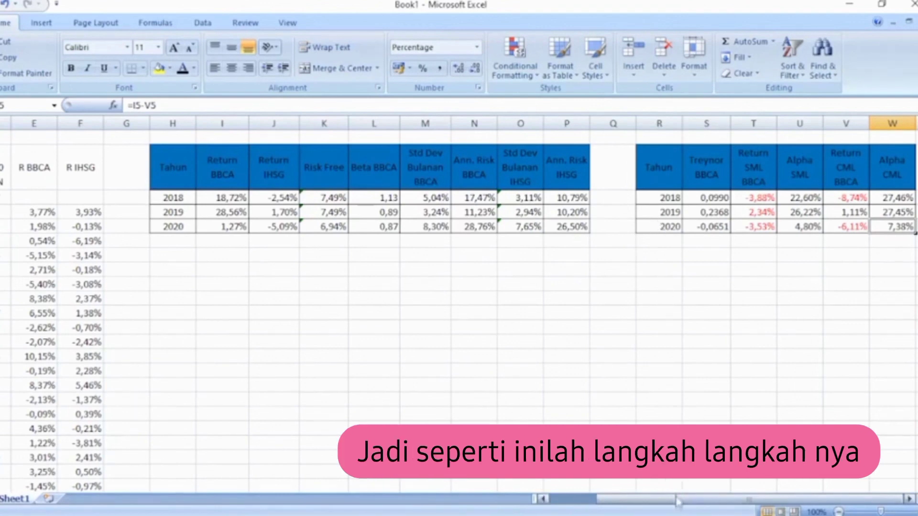
drag(674, 499, 654, 506)
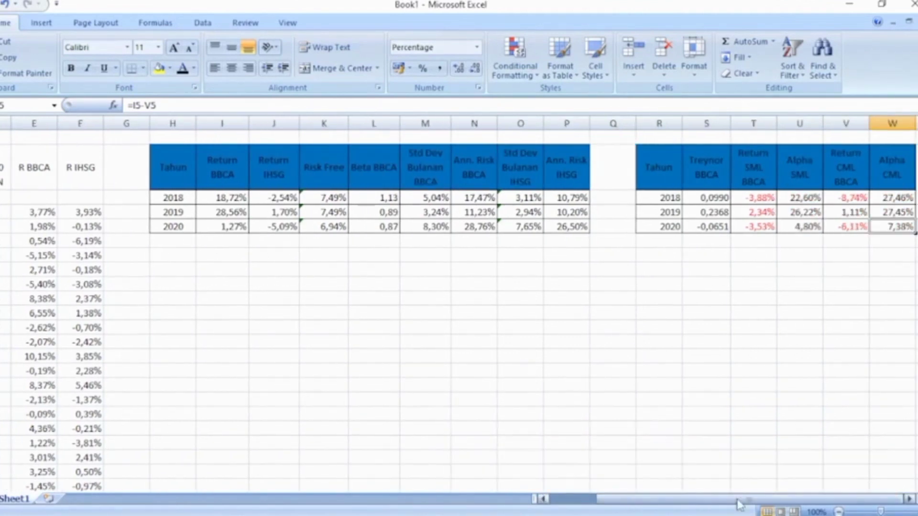
drag(739, 502, 688, 511)
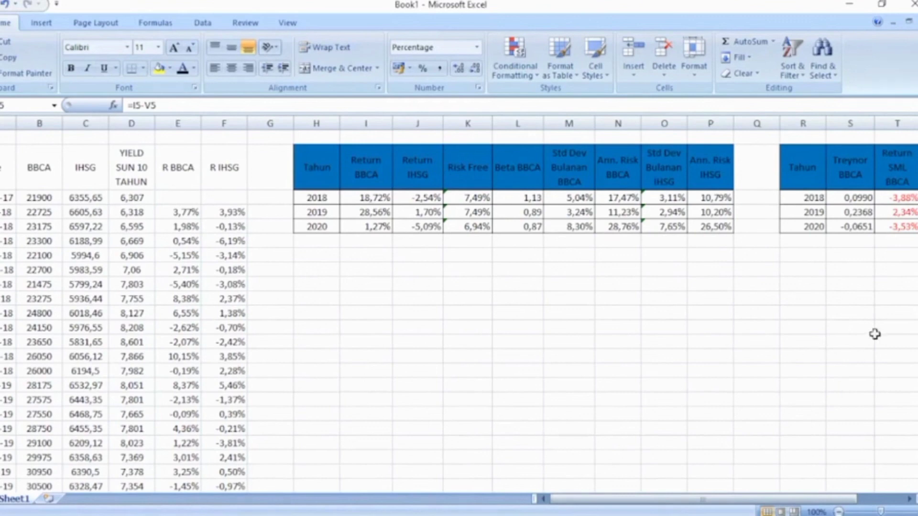
mouse_move(917, 328)
mouse_down()
mouse_move(917, 411)
mouse_move(917, 334)
mouse_up()
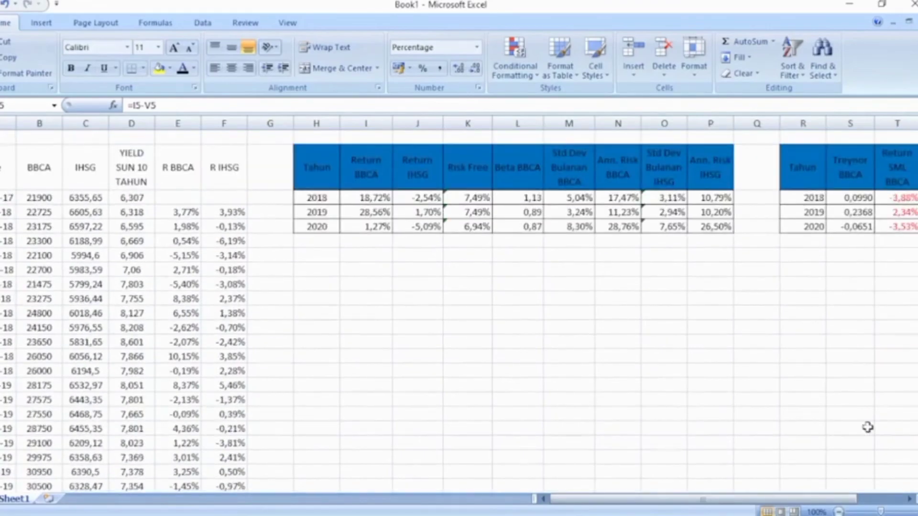